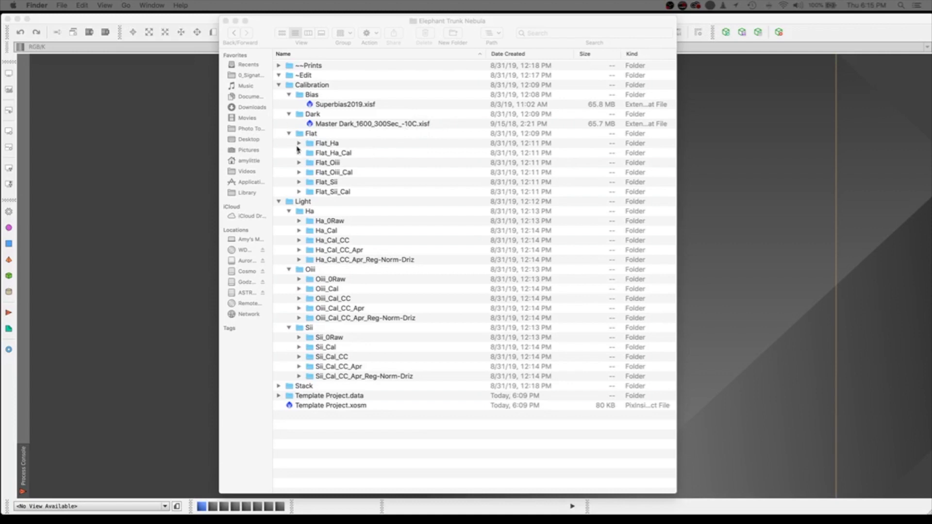
# Expand the Flat_Ha folder in Finder to list its 32.8 MB Elephant .fit flat frames.
pyautogui.click(299, 143)
pyautogui.scroll(-10, 432, 351)
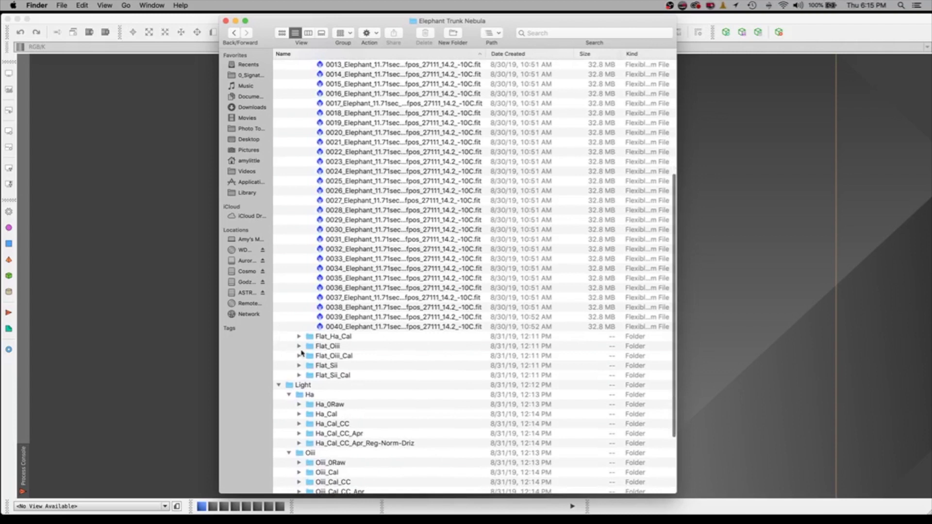
pyautogui.click(299, 346)
pyautogui.scroll(-6, 325, 354)
pyautogui.scroll(-12, 325, 354)
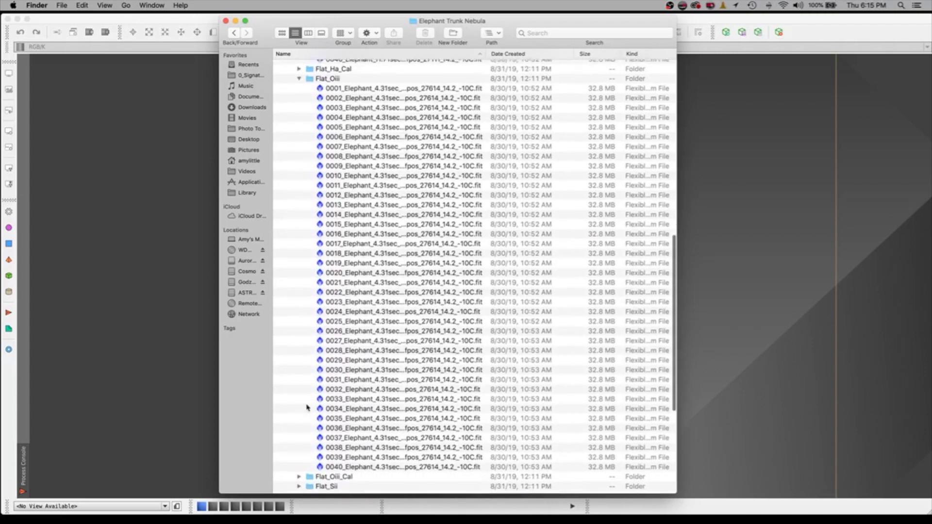
pyautogui.click(298, 403)
pyautogui.scroll(-12, 409, 412)
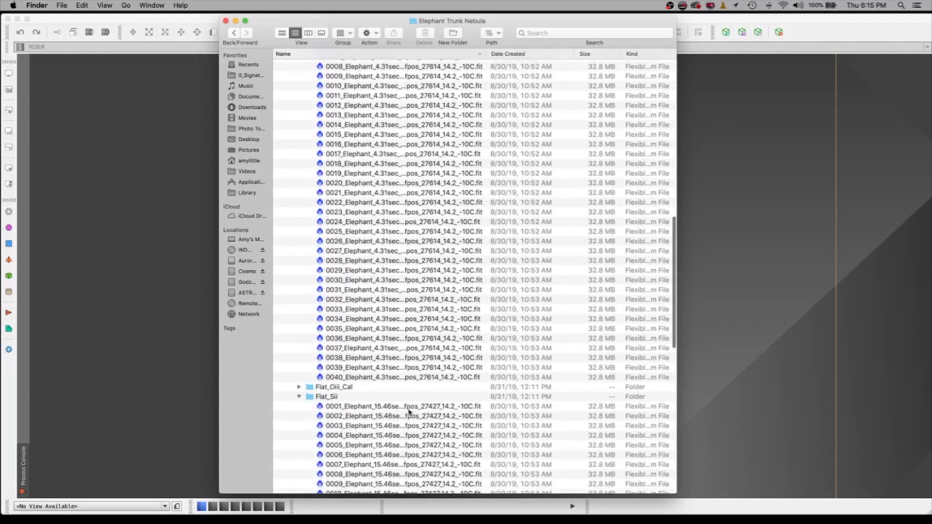
pyautogui.scroll(20, 409, 412)
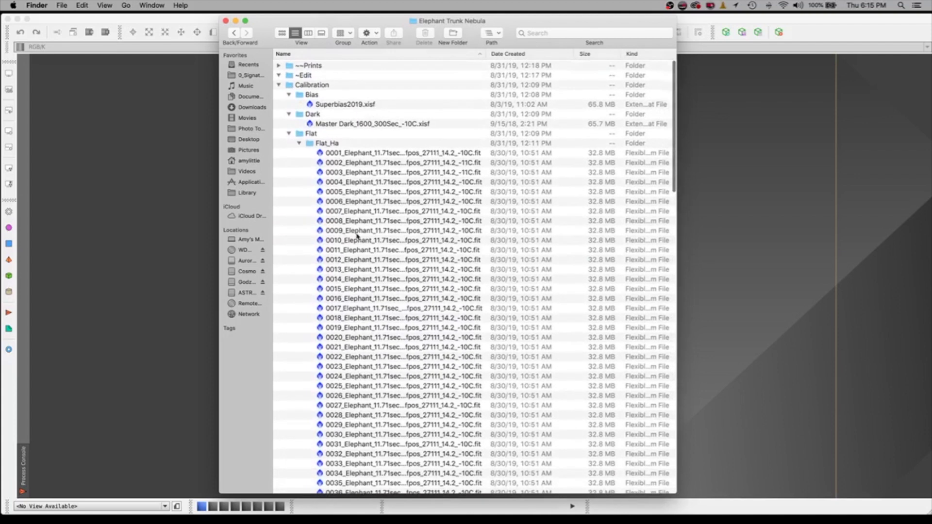
pyautogui.click(298, 143)
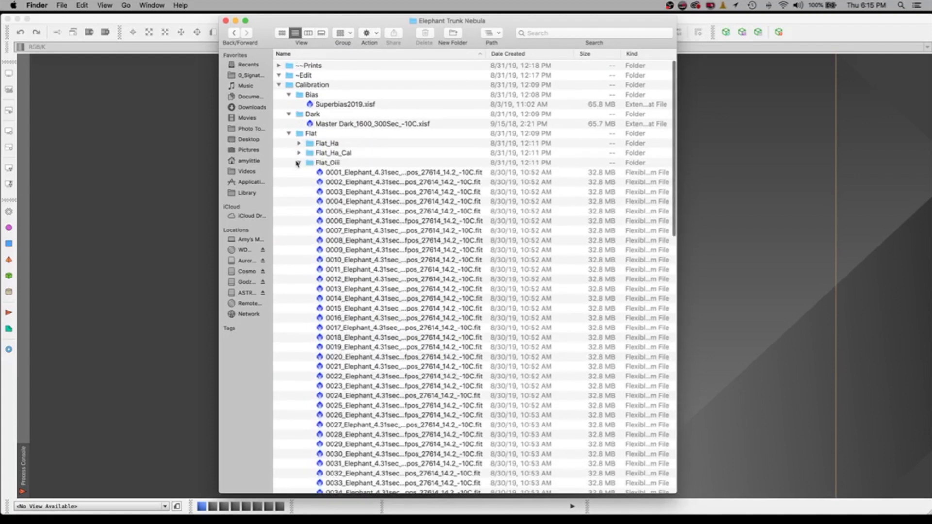
pyautogui.click(299, 162)
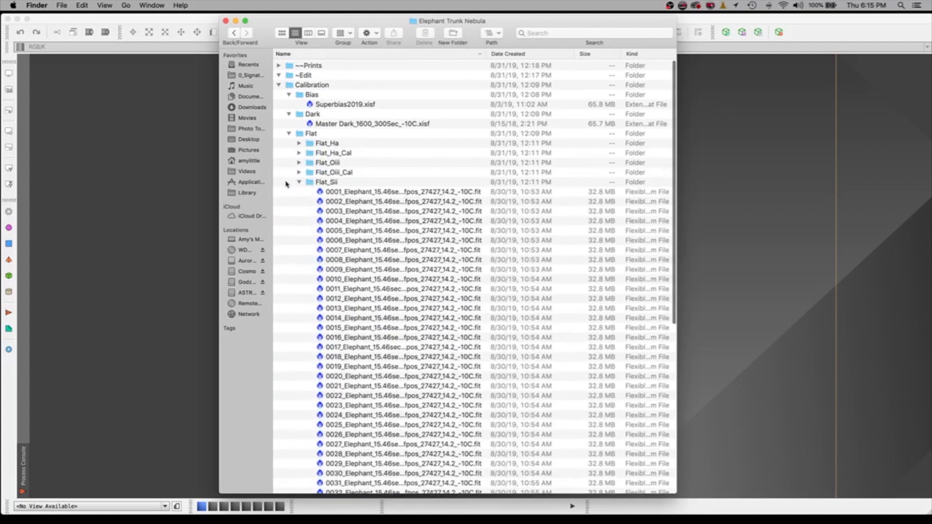
pyautogui.click(305, 182)
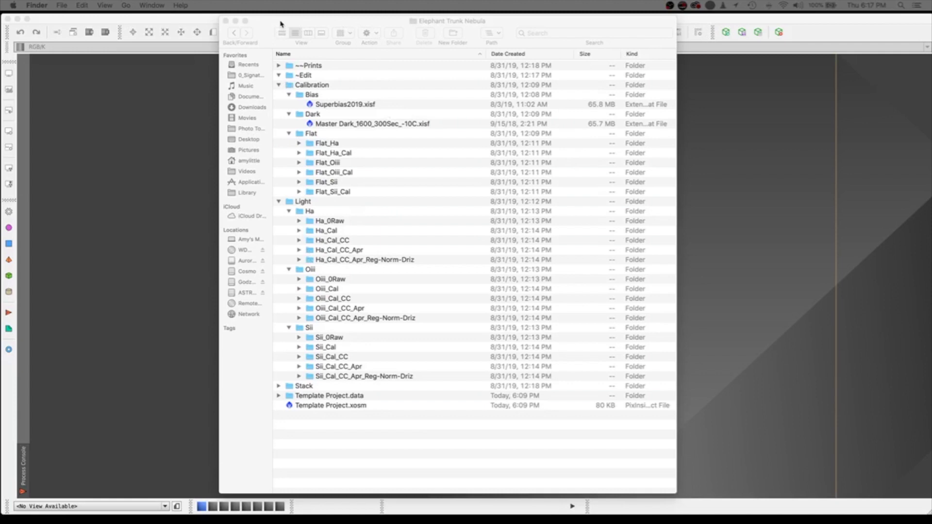
# Close the Finder window and bring up an empty ImageCalibration window, centred in the PixInsight workspace.
pyautogui.press('super+w')
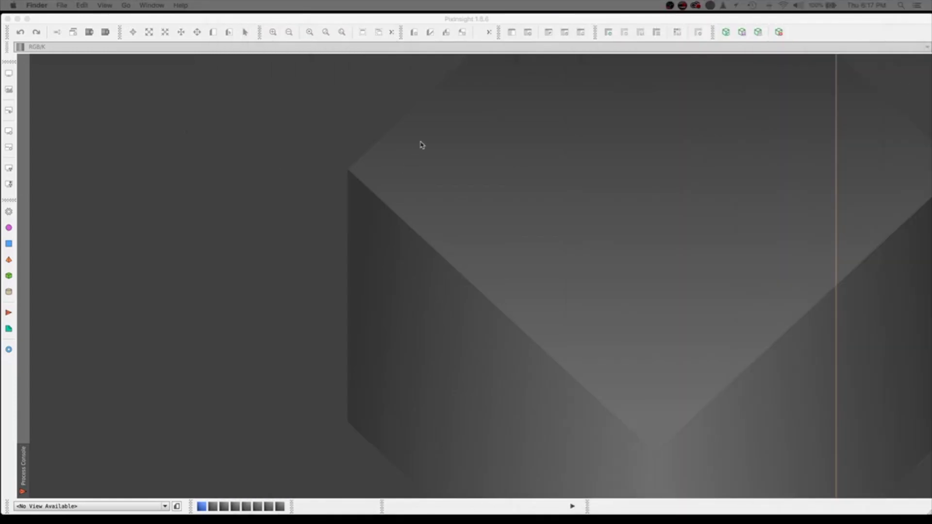
pyautogui.click(455, 151)
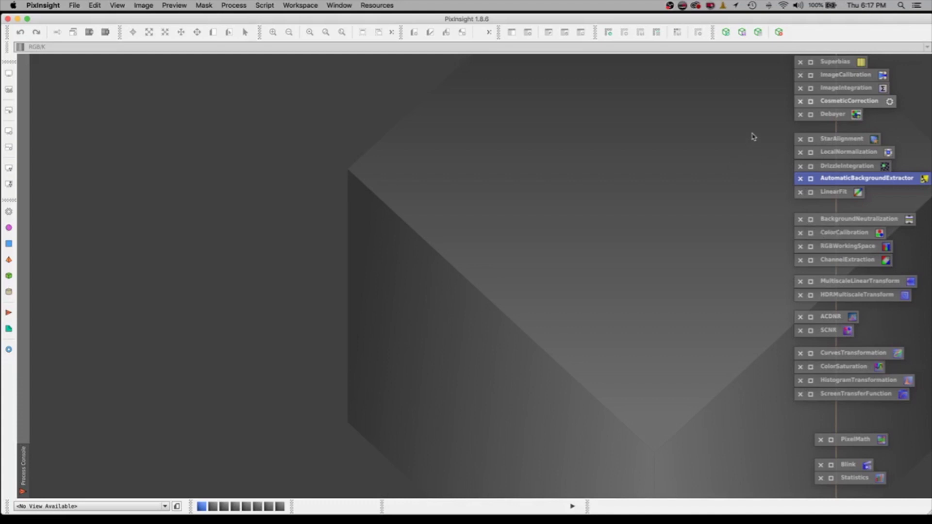
pyautogui.click(810, 76)
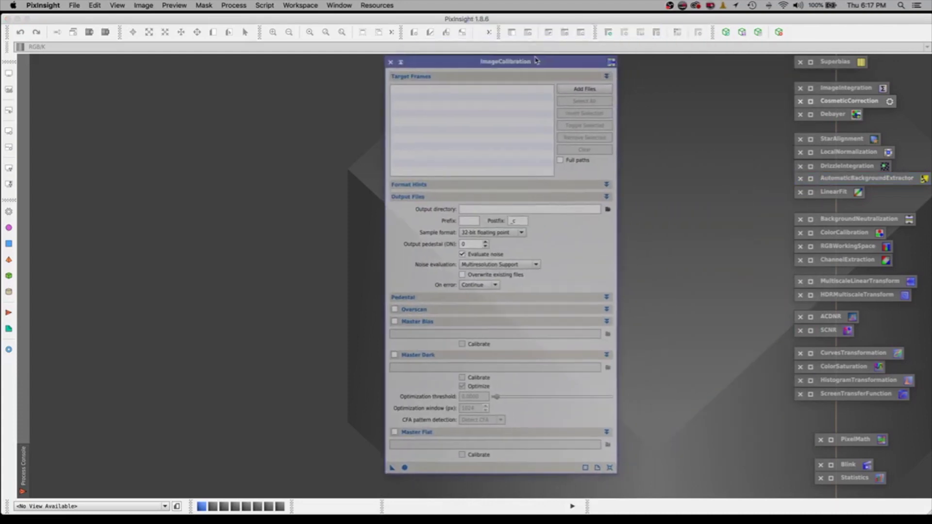
pyautogui.moveTo(536, 60); pyautogui.dragTo(489, 60)
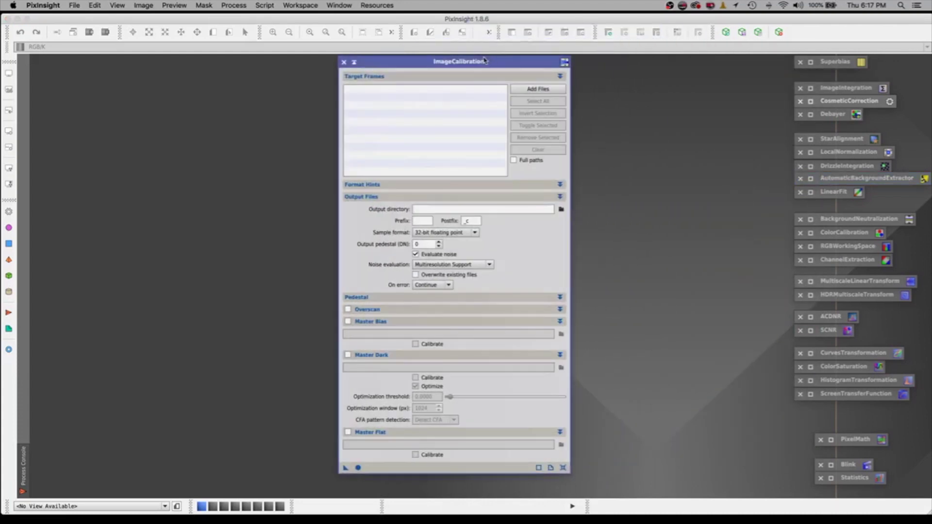
# Add Flat_Ha flat frames 0001 through 0040 from Calibration/Flat/Flat_Ha as target frames.
pyautogui.click(531, 90)
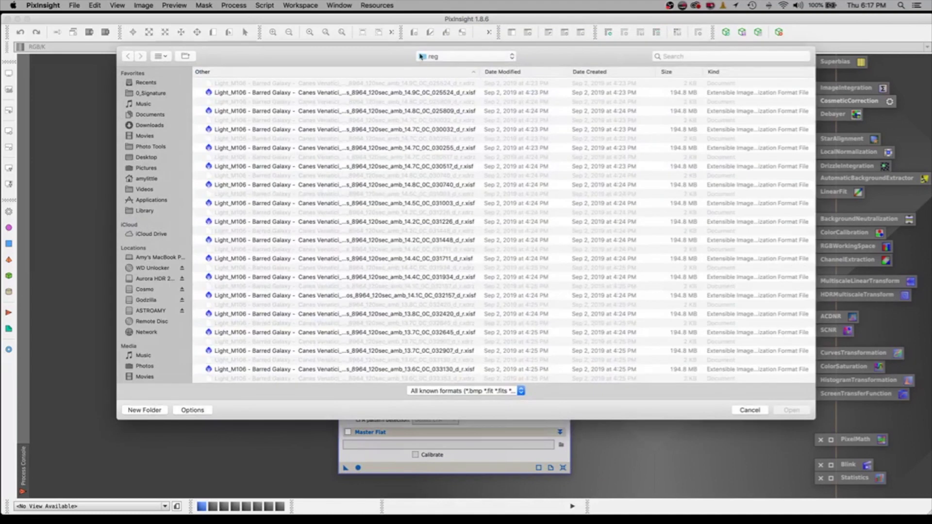
pyautogui.click(445, 61)
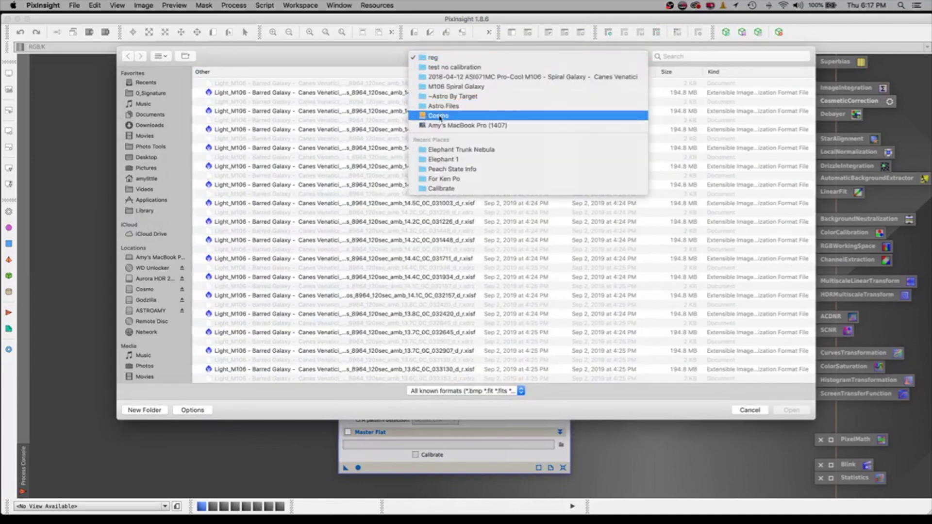
pyautogui.click(451, 151)
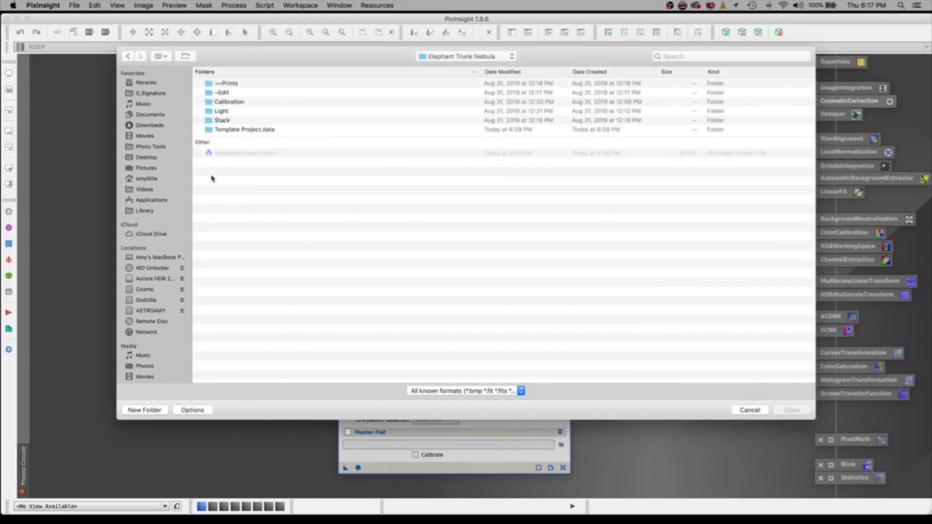
pyautogui.click(208, 103)
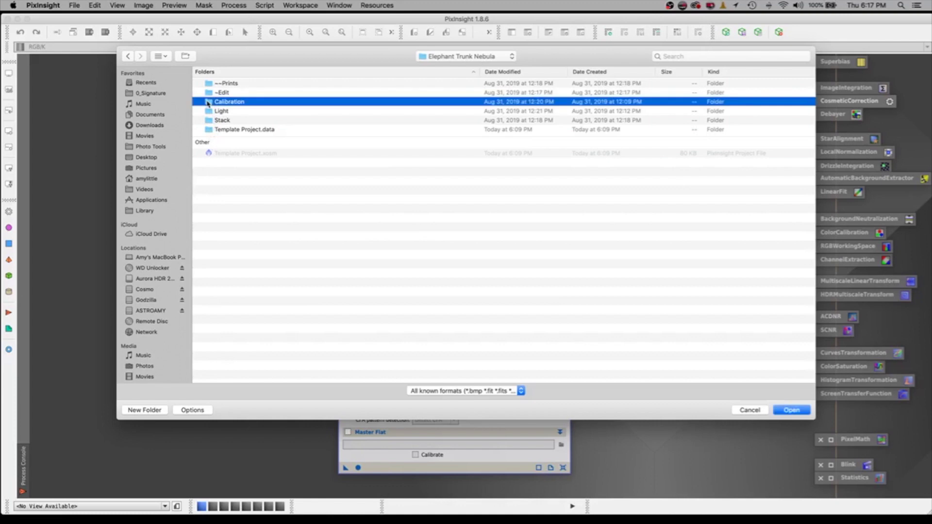
pyautogui.doubleClick(208, 103)
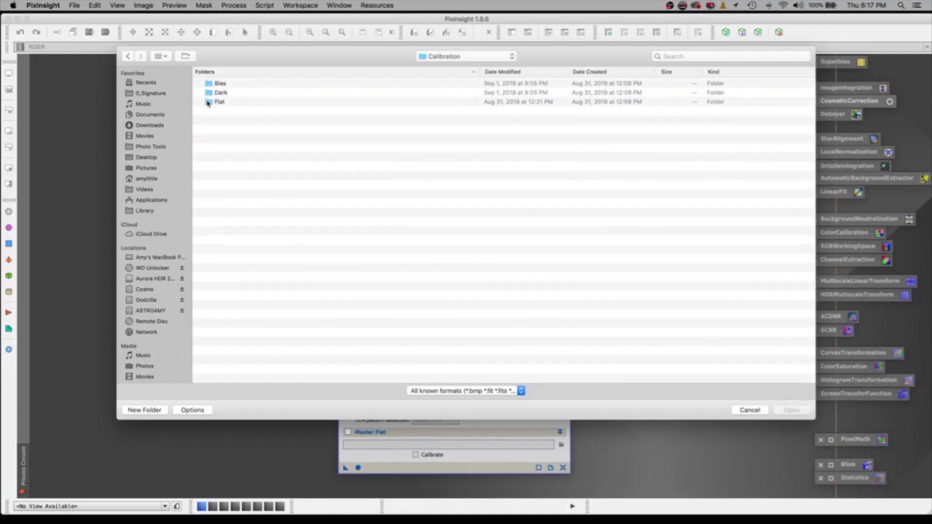
pyautogui.click(208, 103)
pyautogui.doubleClick(208, 102)
pyautogui.doubleClick(210, 82)
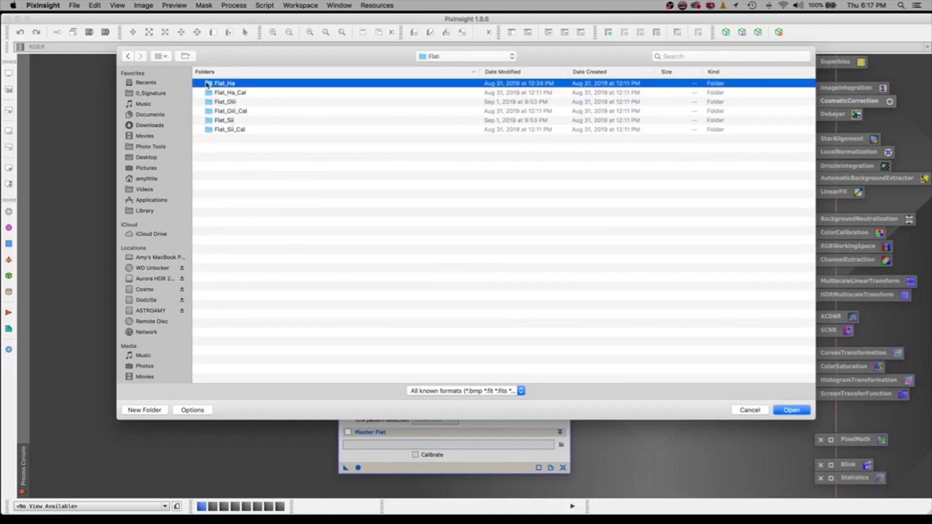
pyautogui.click(370, 86)
pyautogui.moveTo(370, 88); pyautogui.dragTo(306, 521)
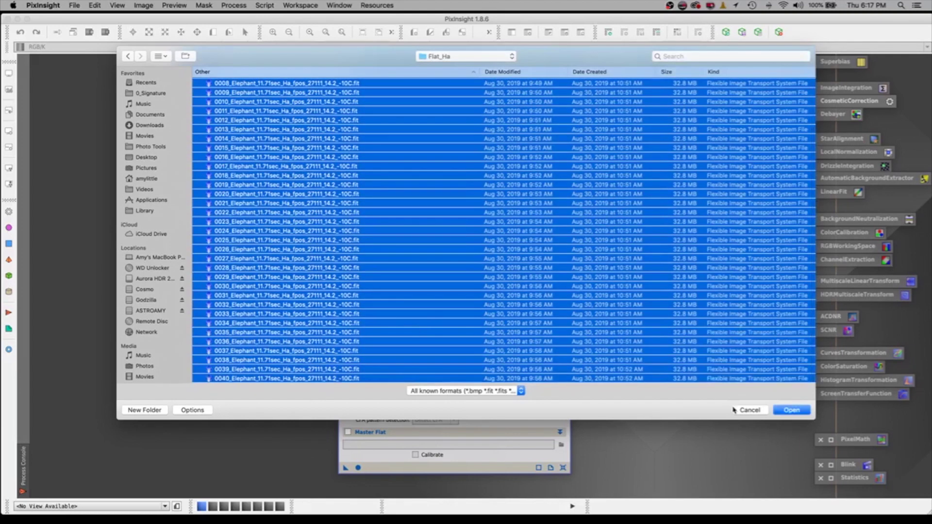
pyautogui.click(786, 410)
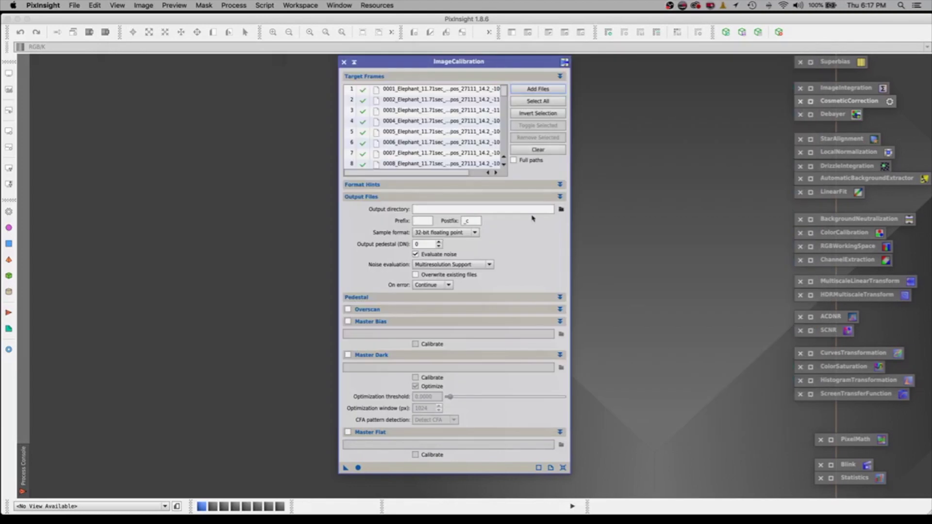
# Set the output directory to Elephant Trunk Nebula/Calibration/Flat/Flat_Ha_Cal.
pyautogui.click(561, 211)
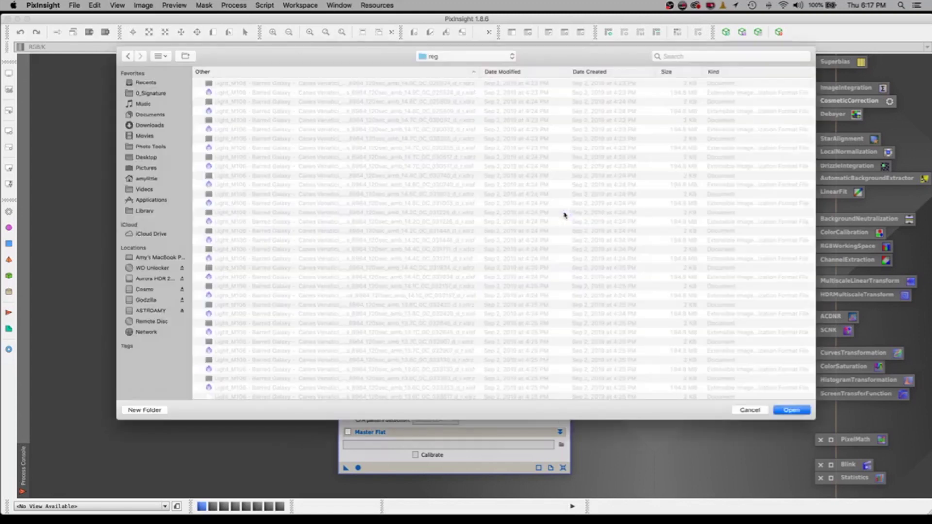
pyautogui.click(451, 55)
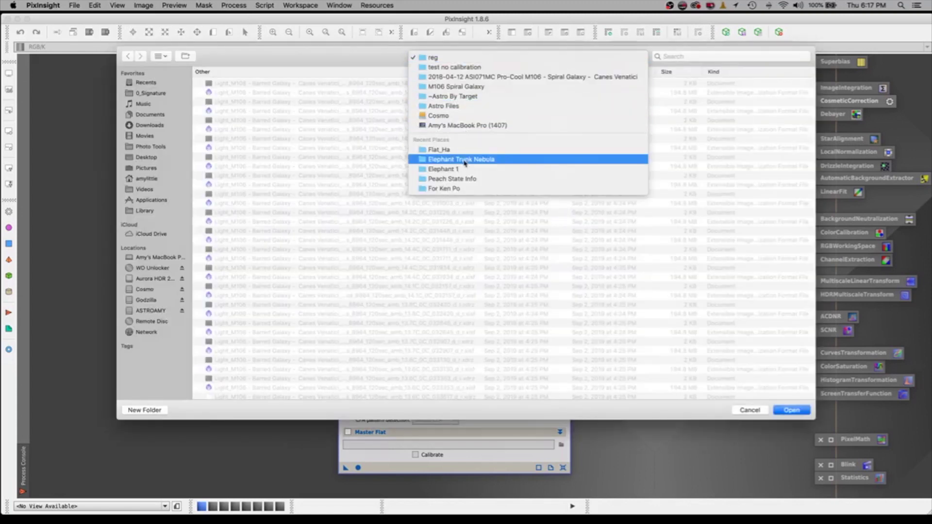
pyautogui.click(438, 154)
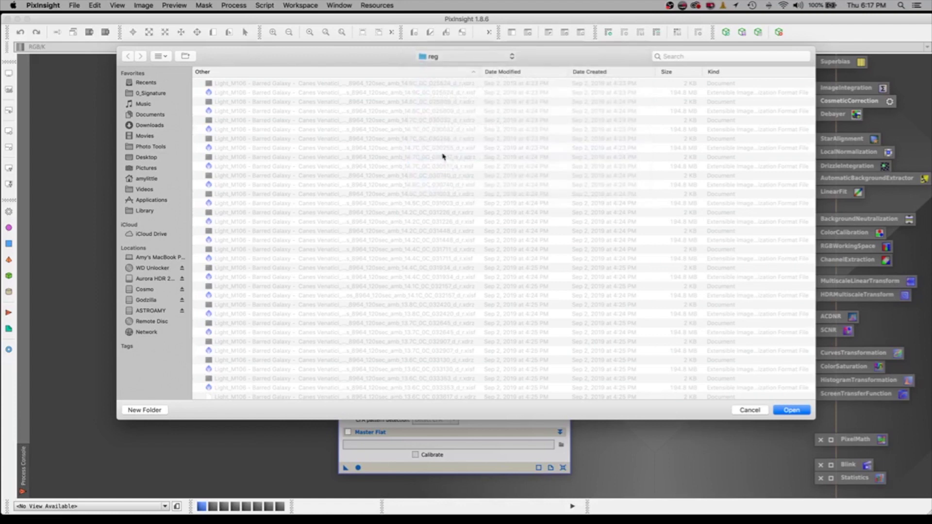
pyautogui.click(446, 57)
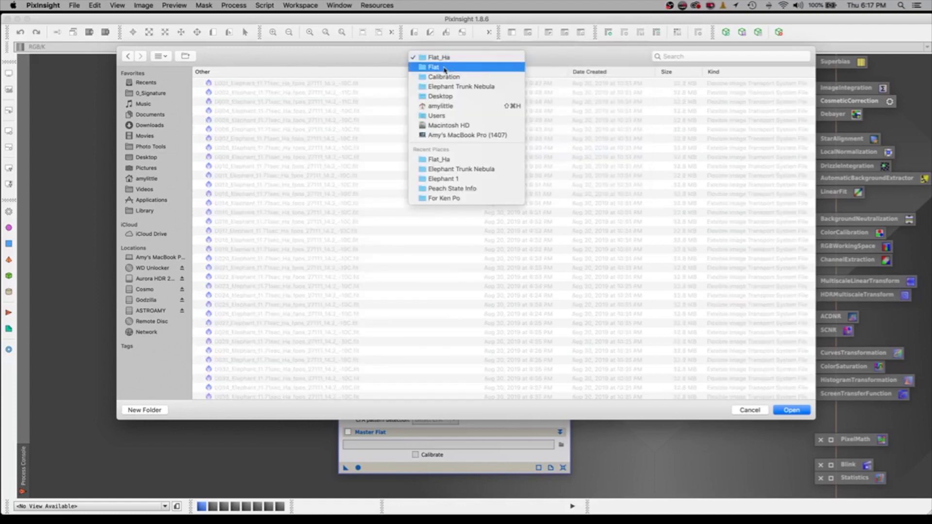
pyautogui.click(445, 68)
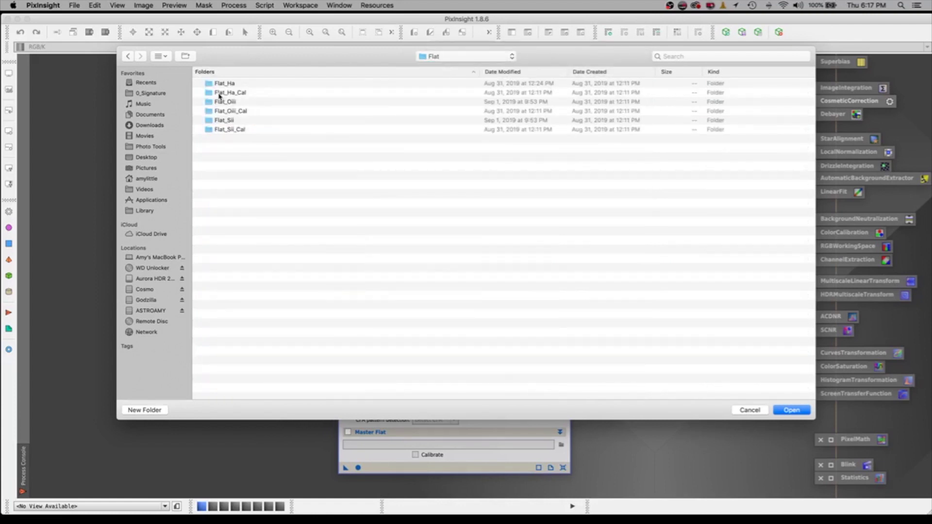
pyautogui.doubleClick(220, 93)
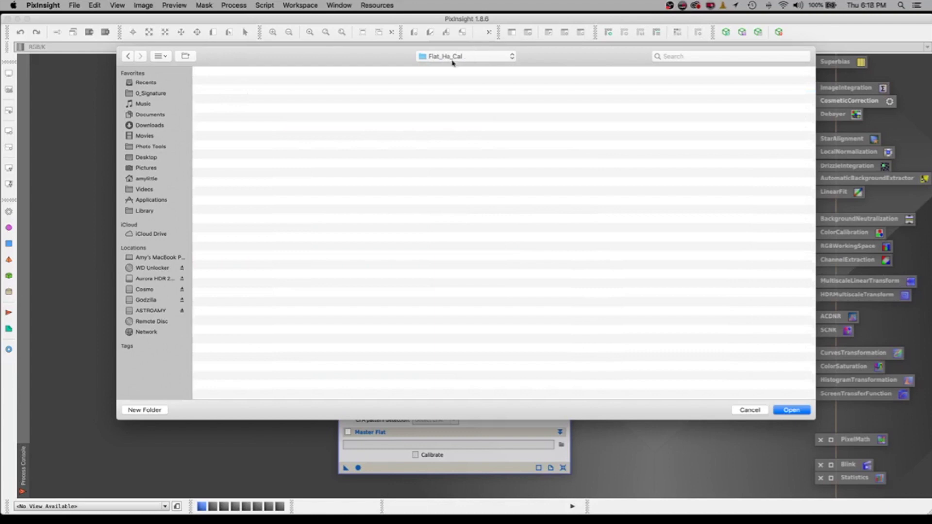
pyautogui.click(790, 410)
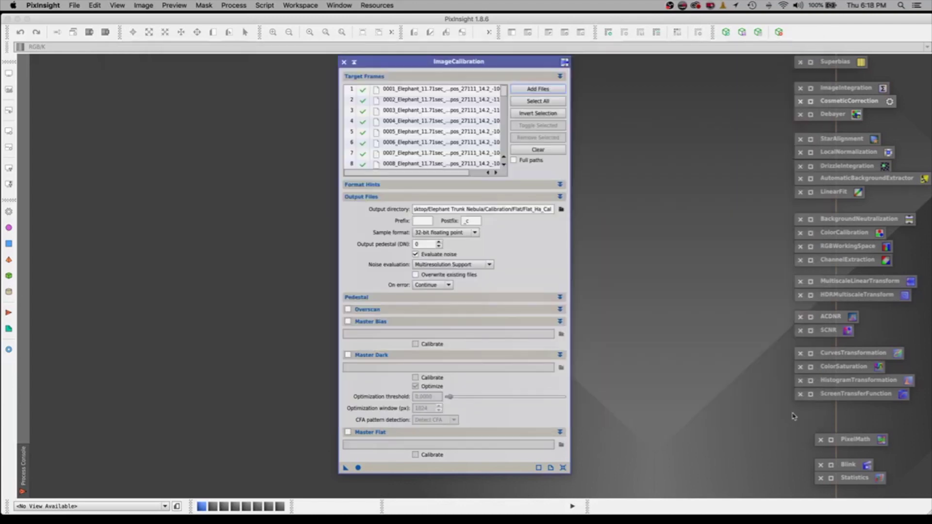
# Enable Master Bias and load Calibration/Bias/Superbias2019.xisf.
pyautogui.click(348, 321)
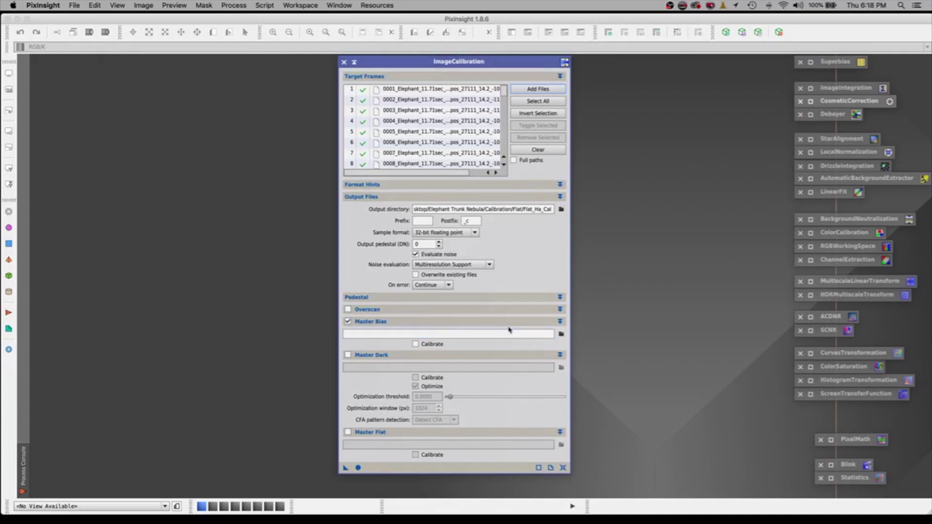
pyautogui.click(561, 334)
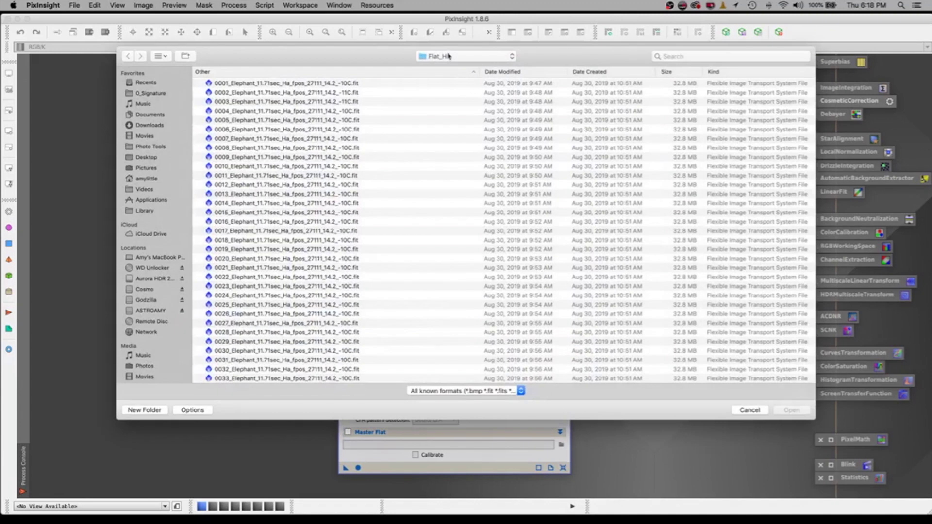
pyautogui.click(450, 57)
pyautogui.click(439, 77)
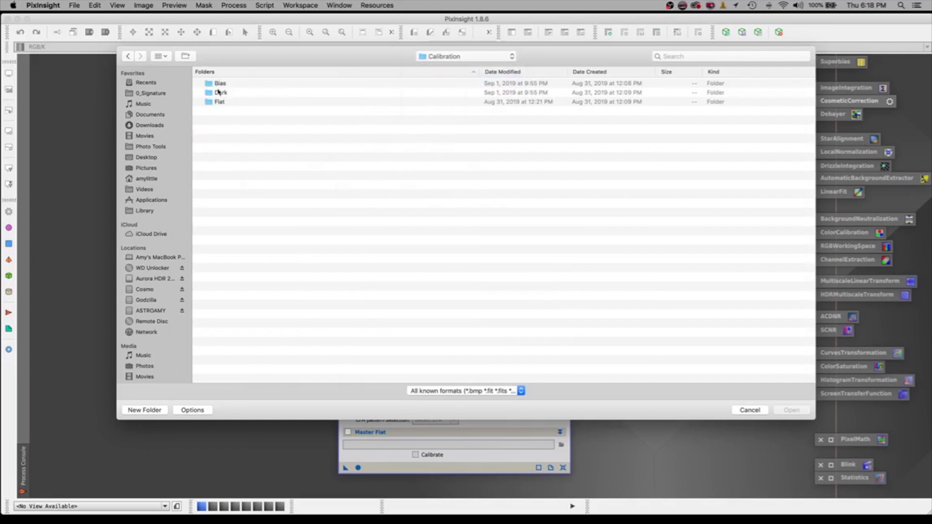
pyautogui.click(219, 84)
pyautogui.doubleClick(219, 87)
pyautogui.click(227, 85)
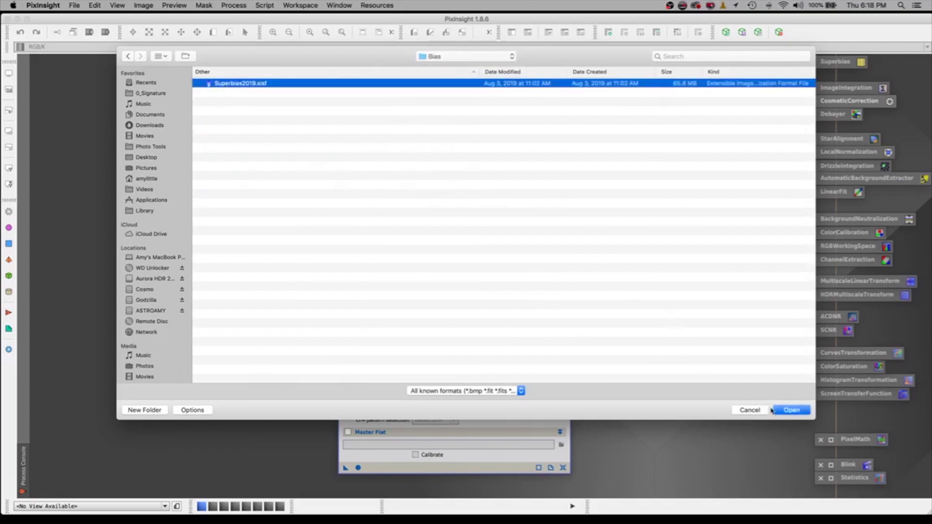
pyautogui.click(799, 412)
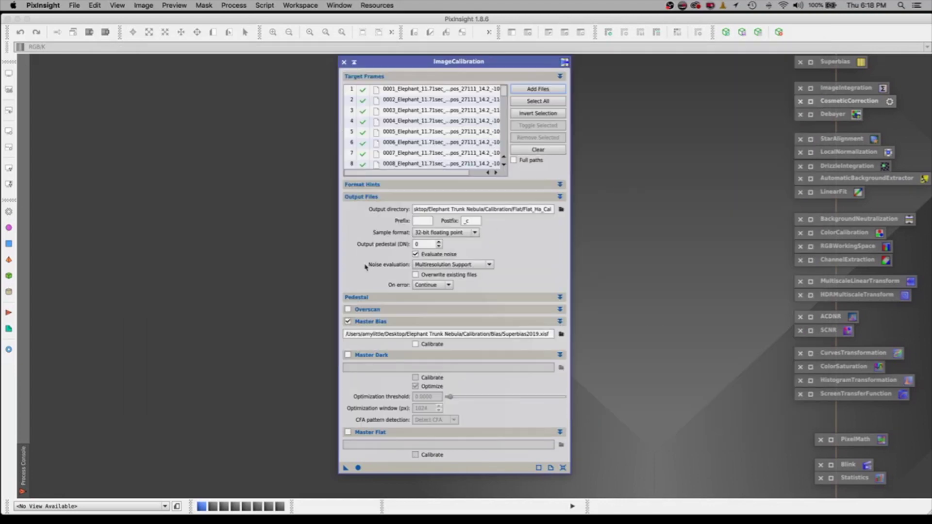
# Enable Master Dark and load Calibration/Dark/Master Dark_1600_300Sec_-10C.xisf.
pyautogui.click(347, 355)
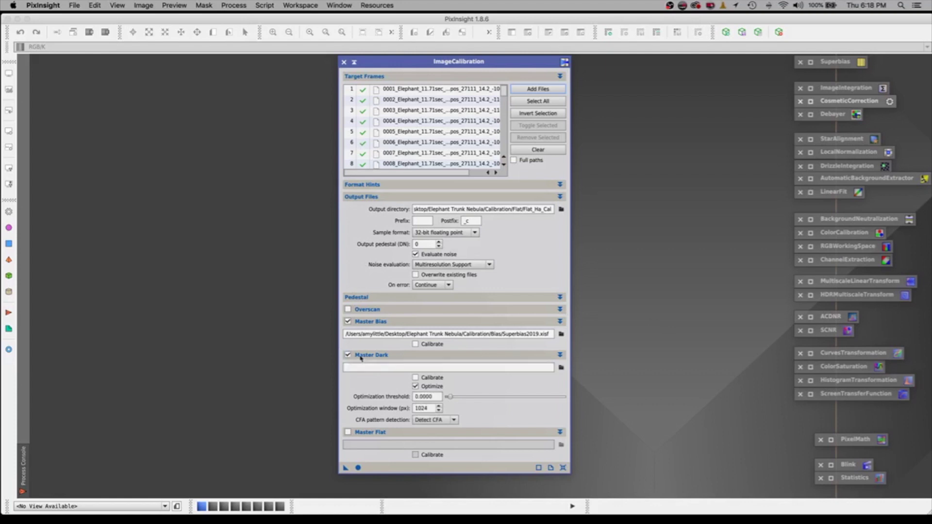
pyautogui.click(561, 367)
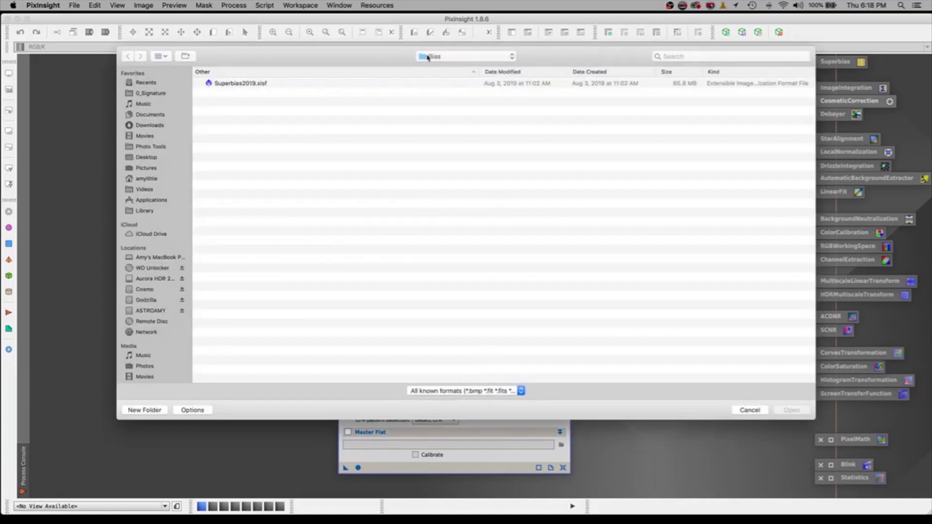
pyautogui.click(433, 58)
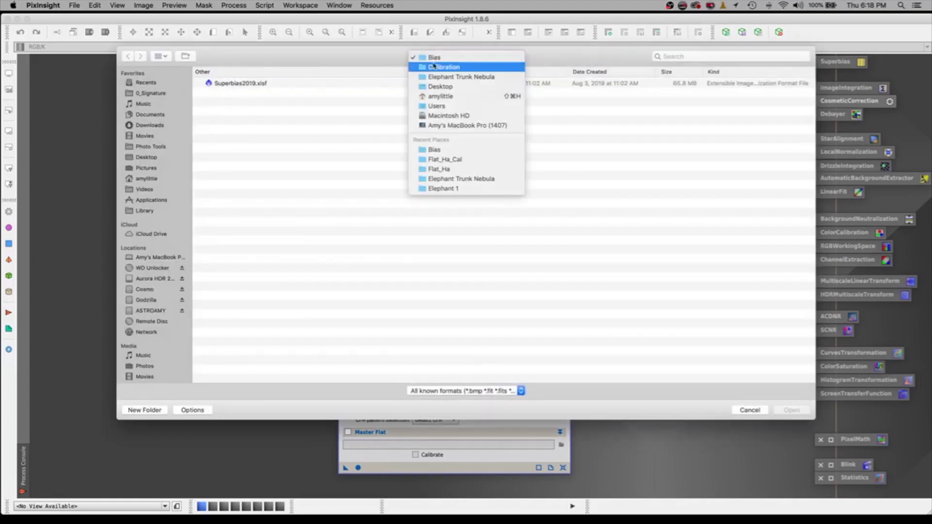
pyautogui.click(431, 68)
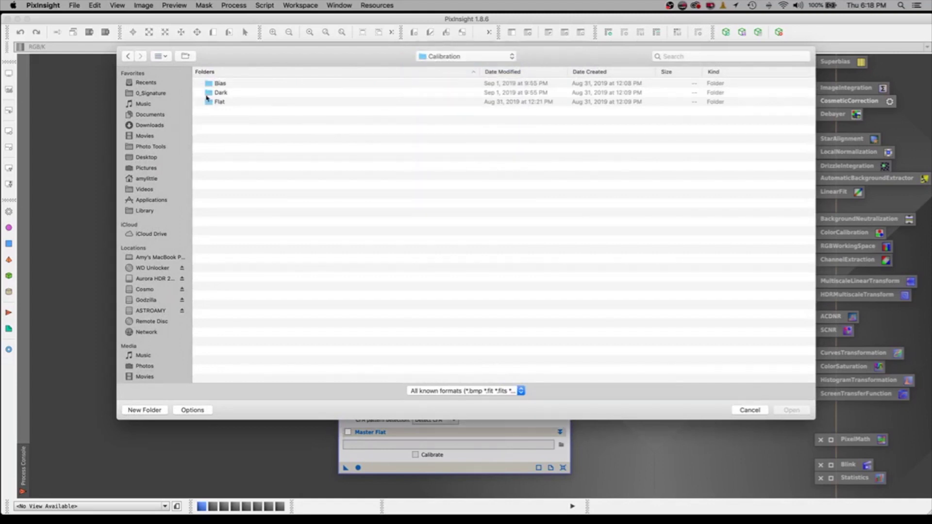
pyautogui.click(207, 97)
pyautogui.doubleClick(207, 97)
pyautogui.click(249, 85)
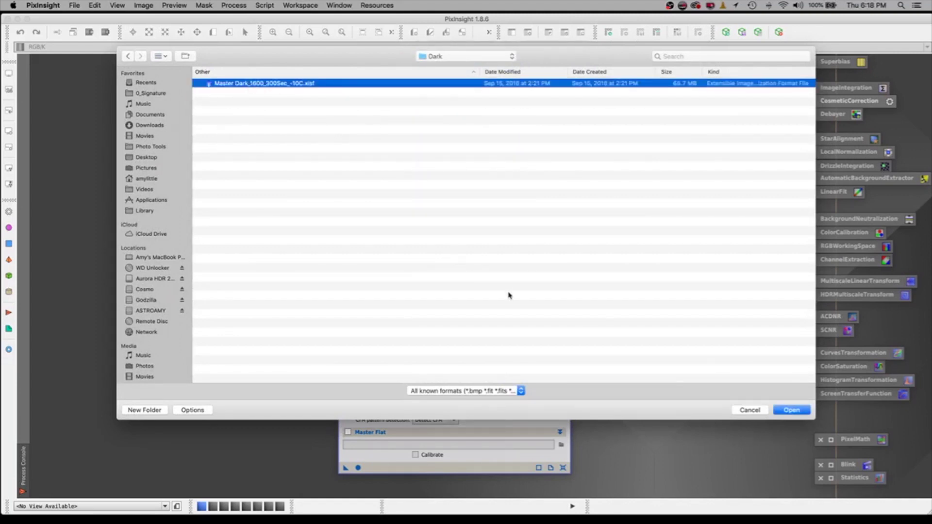
pyautogui.click(779, 410)
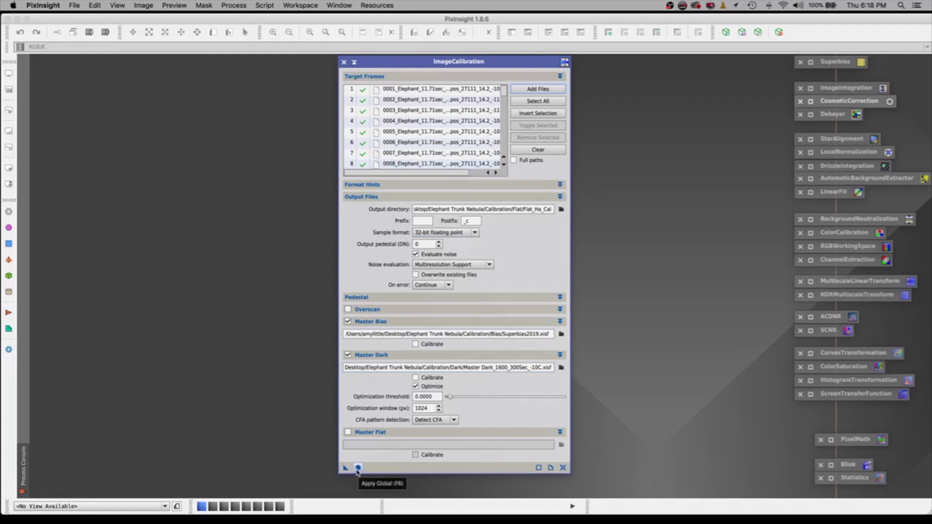
# Apply the calibration globally to the 40 Ha flats, then switch to Finder to check the output.
pyautogui.click(358, 469)
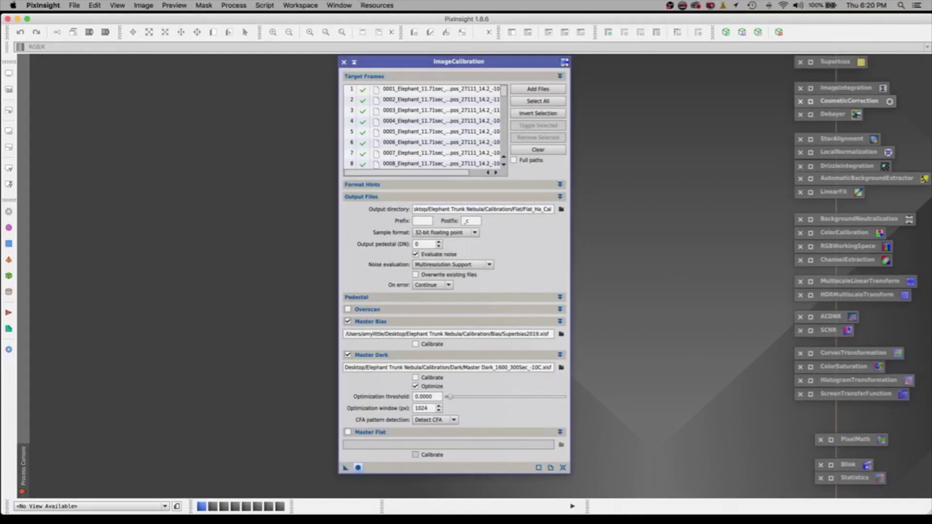
pyautogui.press('super+Tab')
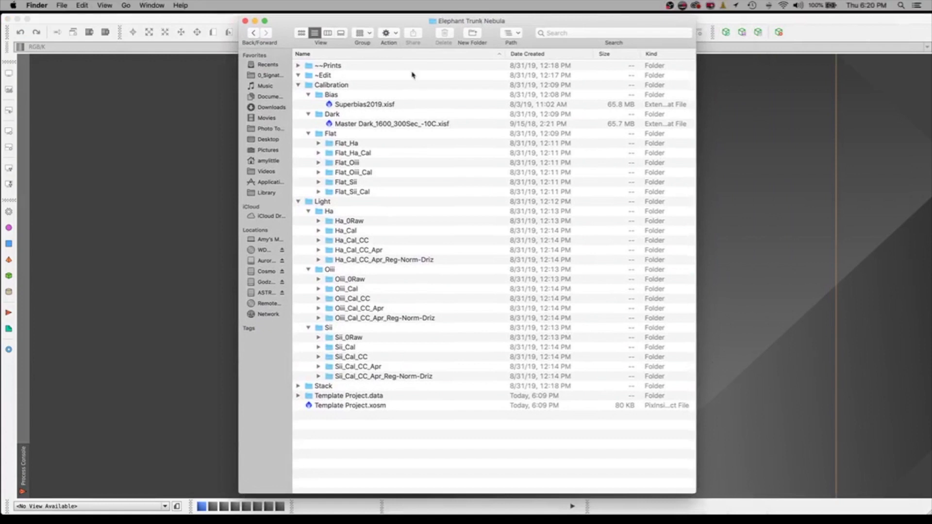
# Confirm Flat_Ha_Cal holds the calibrated 65.6 MB _c.xisf Ha flats, then close Finder.
pyautogui.click(317, 153)
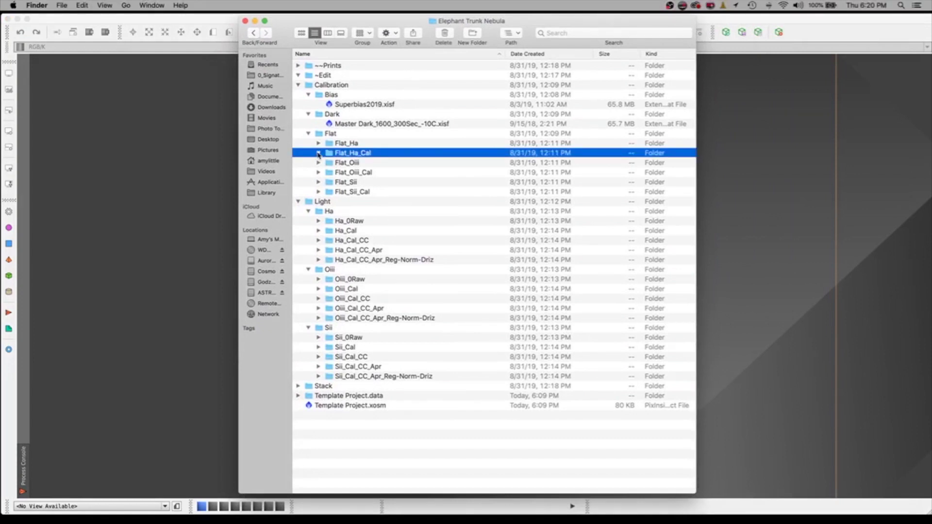
pyautogui.click(319, 154)
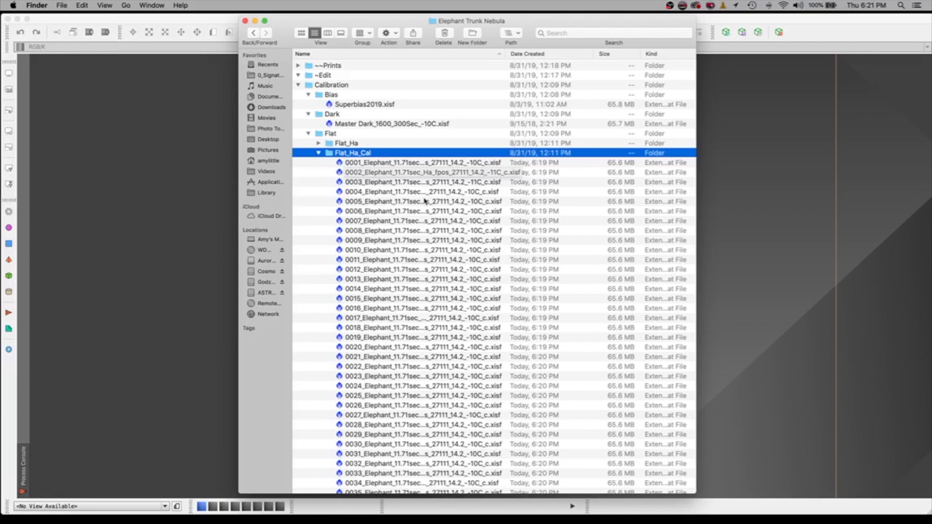
pyautogui.click(318, 153)
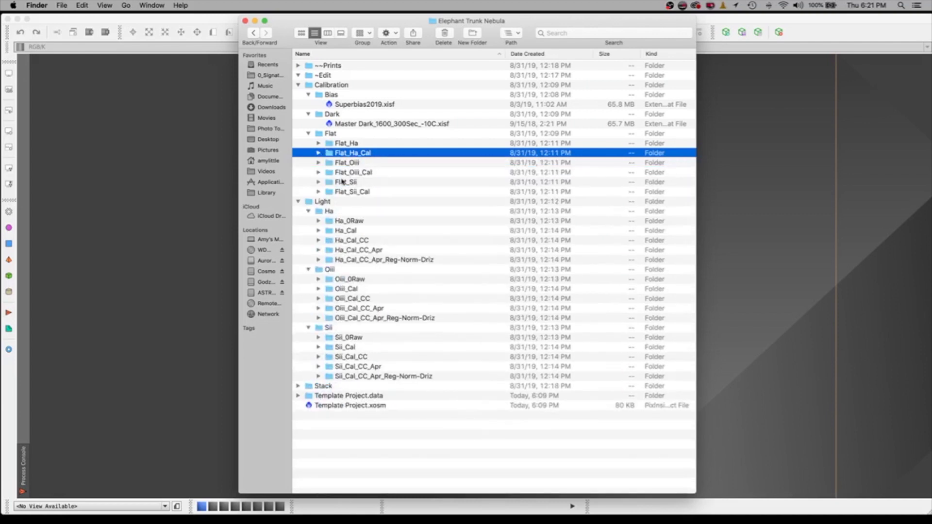
pyautogui.press('super+w')
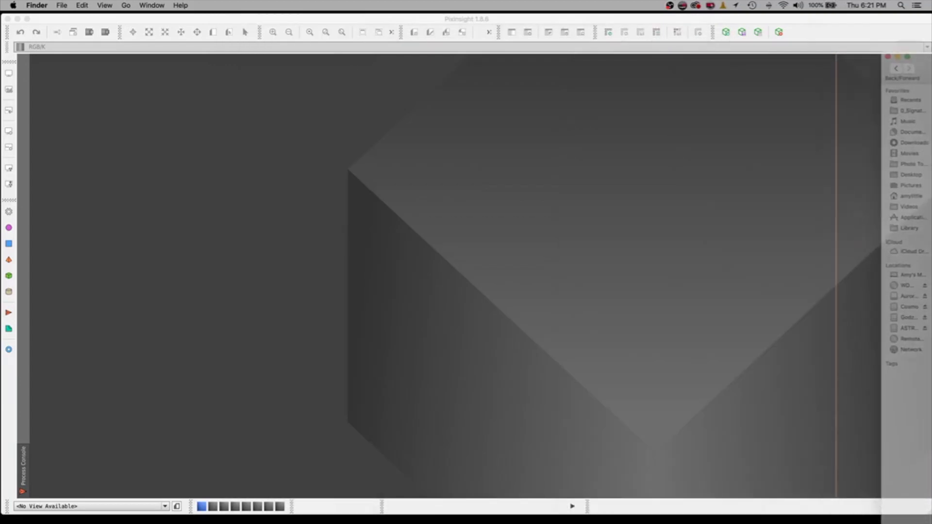
# Clear the target list and add all Flat_Oiii .fit flat frames from Calibration/Flat/Flat_Oiii.
pyautogui.click(561, 166)
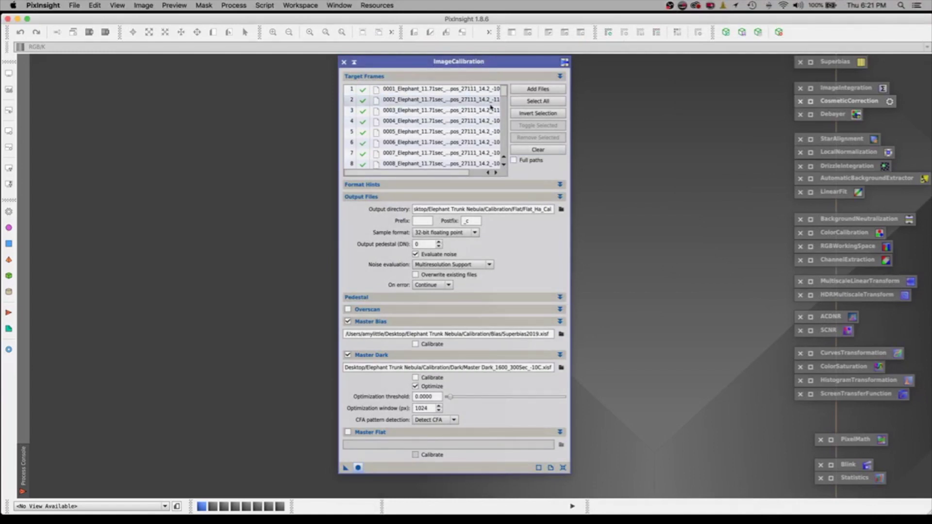
pyautogui.click(525, 150)
pyautogui.click(529, 89)
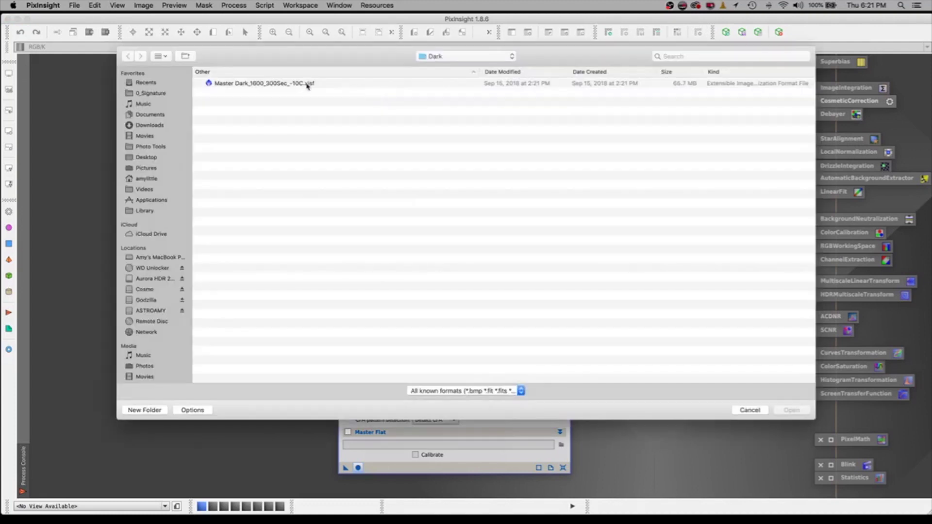
pyautogui.click(459, 58)
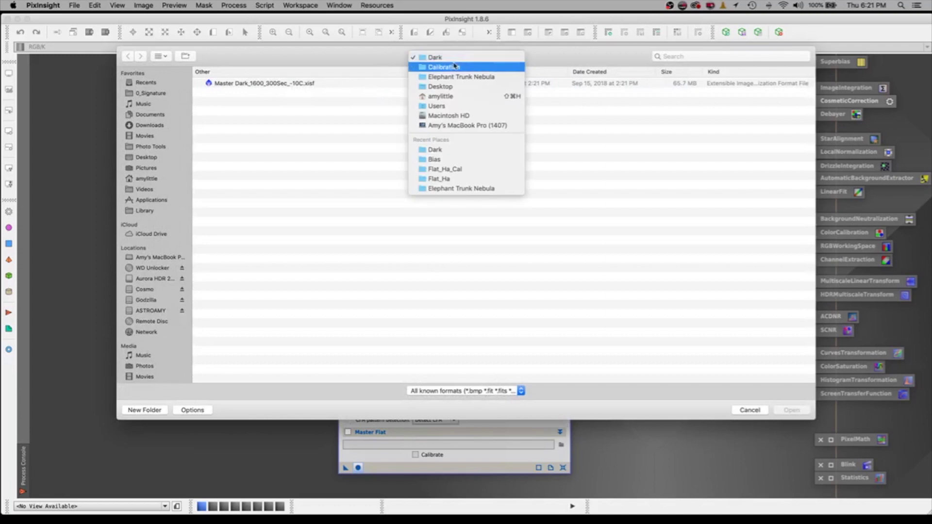
pyautogui.click(446, 68)
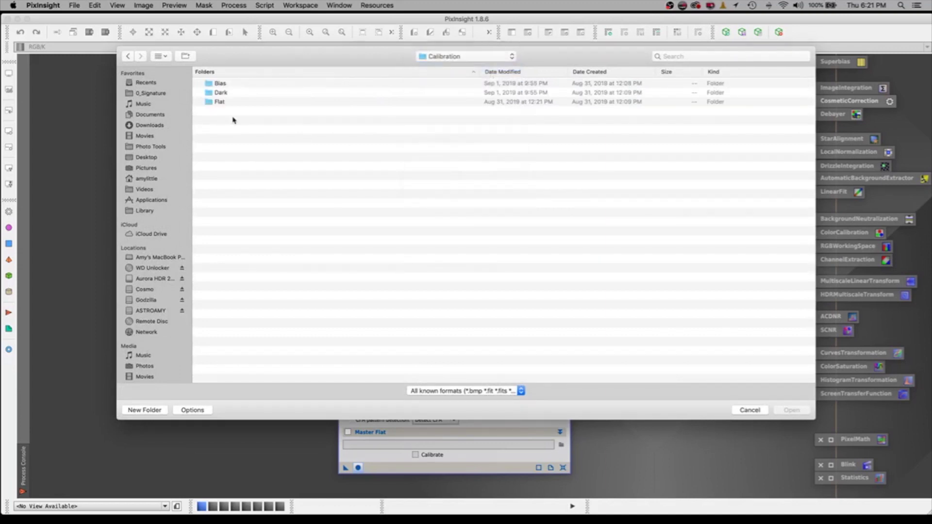
pyautogui.doubleClick(217, 103)
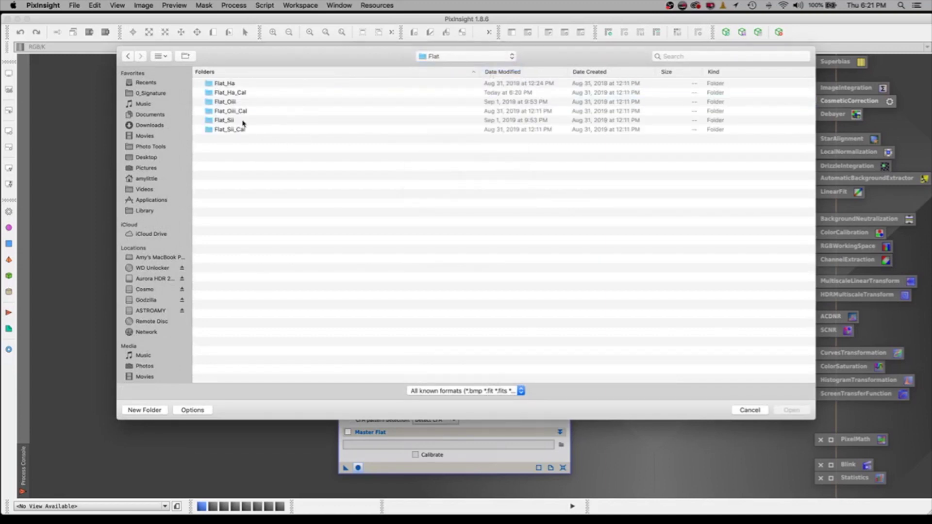
pyautogui.doubleClick(210, 103)
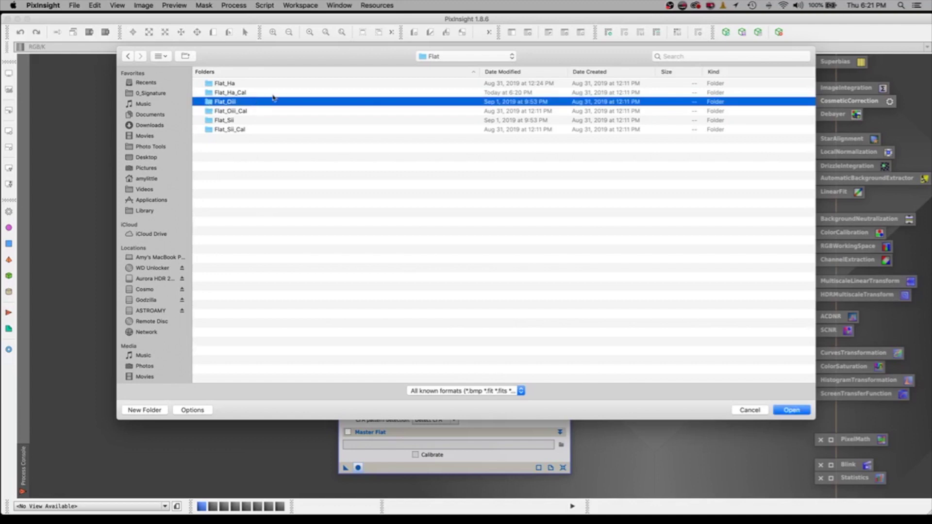
pyautogui.moveTo(398, 87); pyautogui.dragTo(532, 470)
pyautogui.click(781, 411)
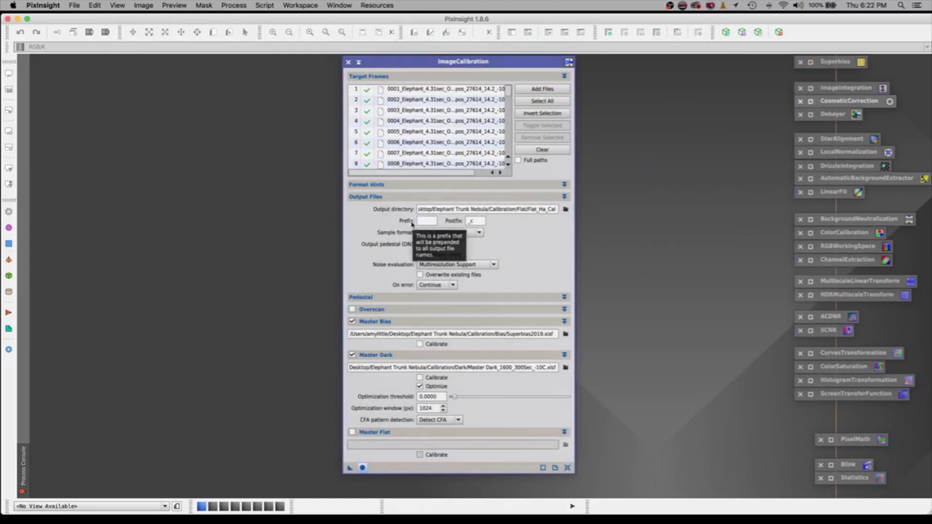
# Point output to Flat/Flat_Oiii_Cal and calibrate the 40 OIII flats with Apply Global.
pyautogui.click(565, 210)
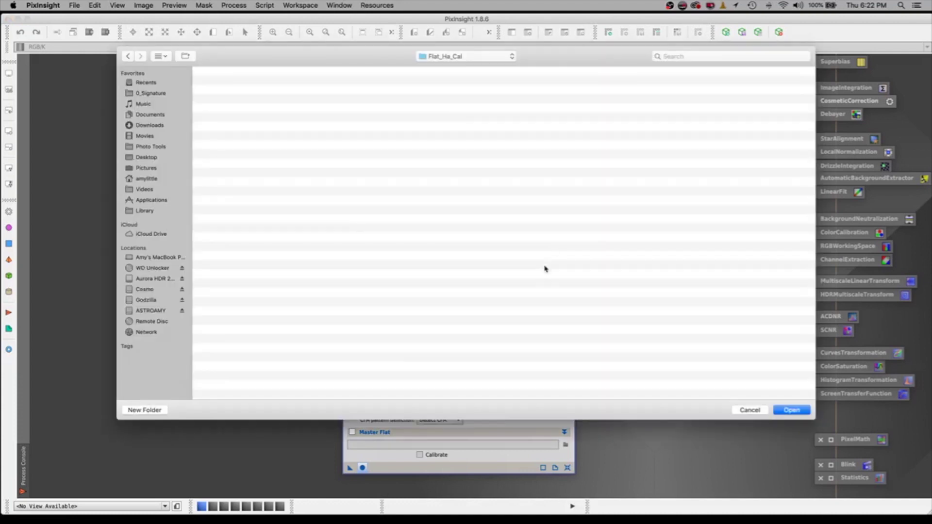
pyautogui.click(444, 56)
pyautogui.click(447, 67)
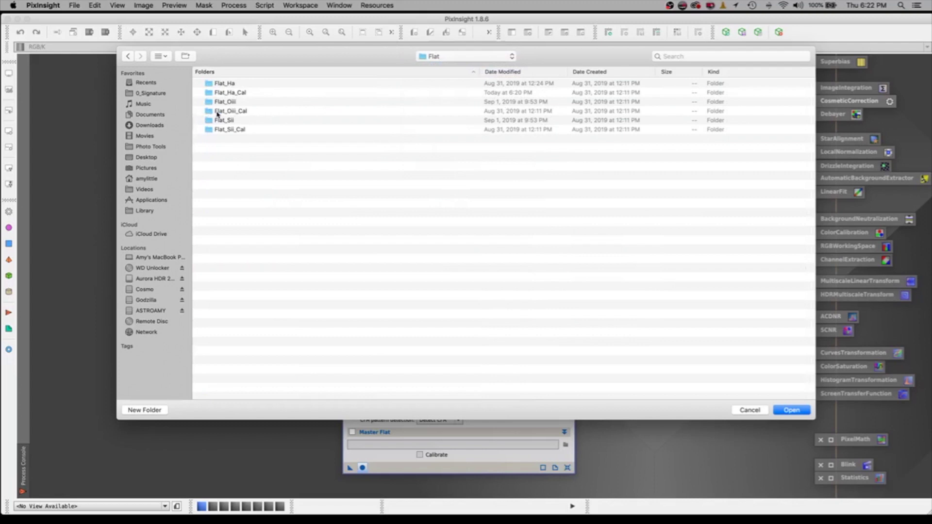
pyautogui.click(245, 111)
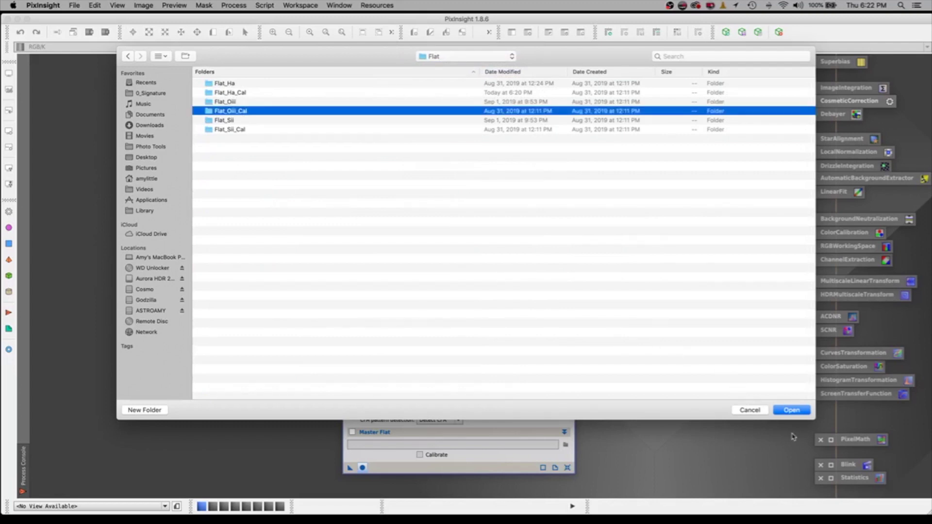
pyautogui.click(792, 411)
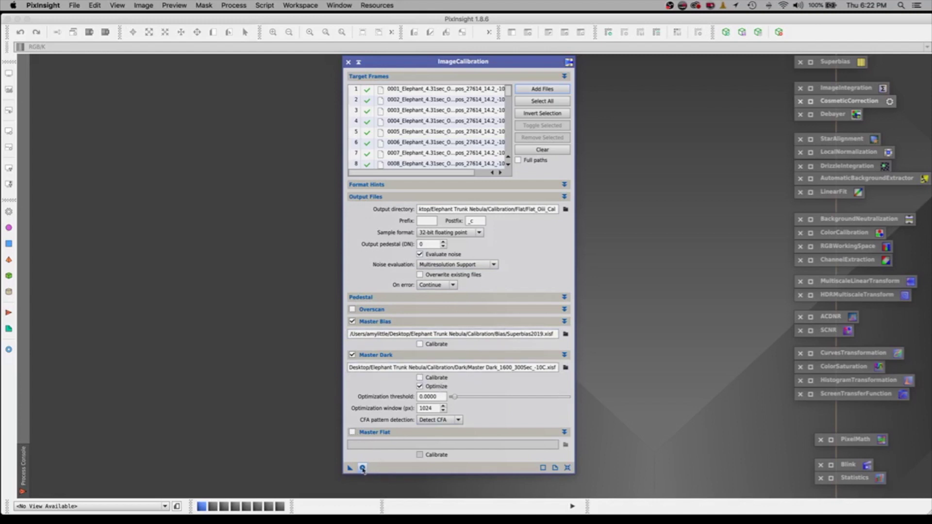
pyautogui.click(362, 468)
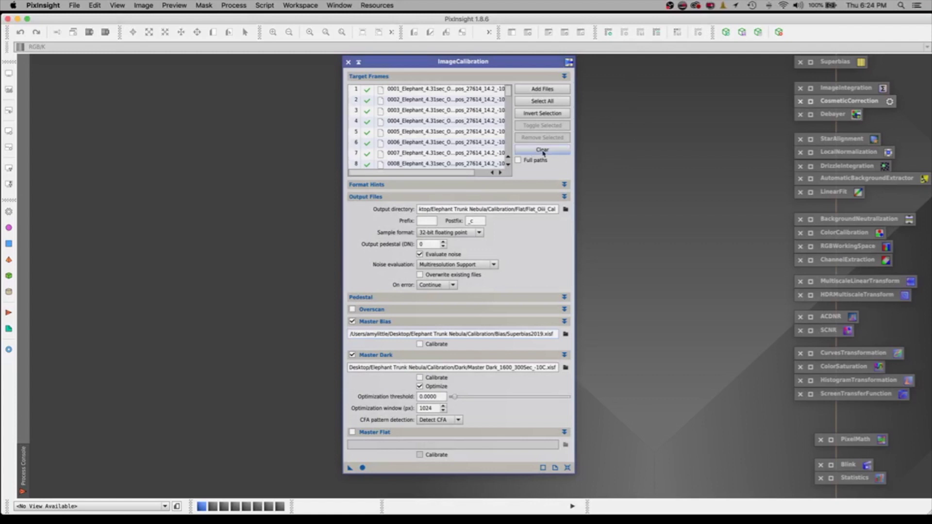
# Clear the target list and add all Flat_Sii .fit flat frames from 0001 onward.
pyautogui.click(543, 154)
pyautogui.click(538, 89)
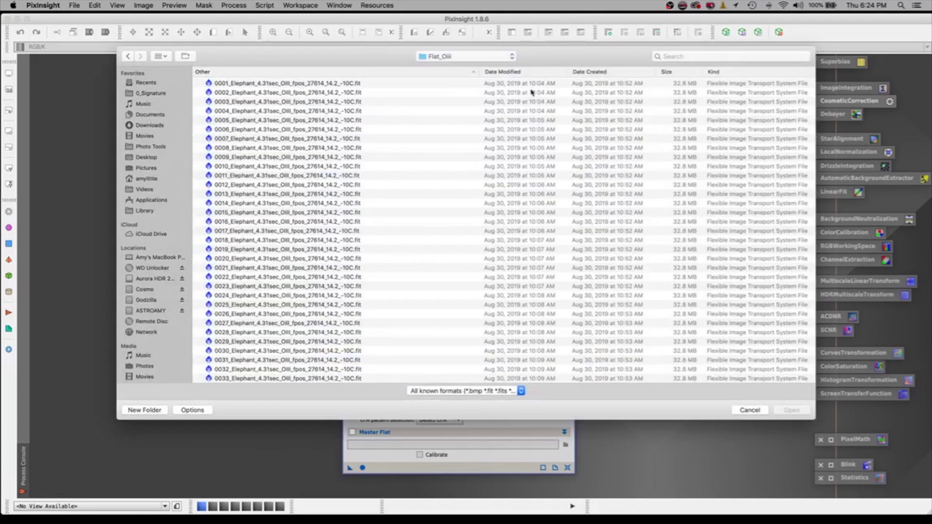
pyautogui.click(431, 58)
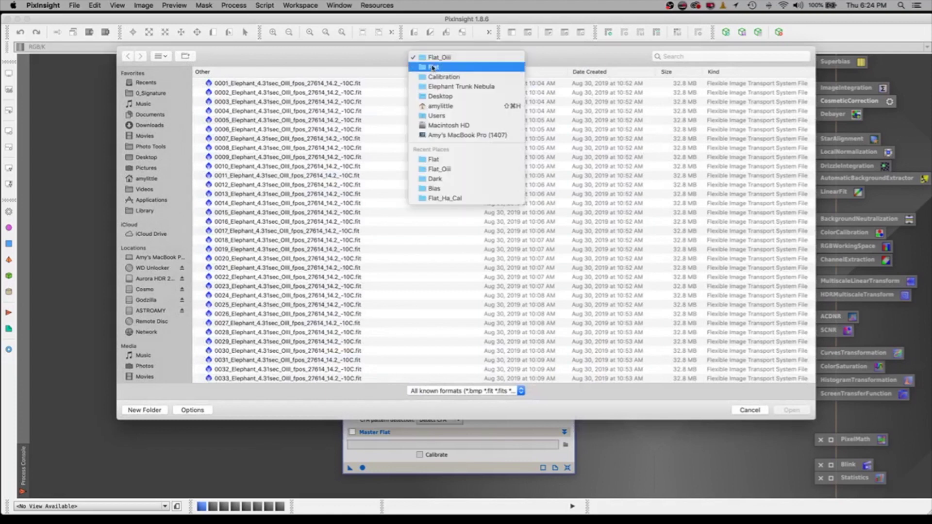
pyautogui.click(434, 66)
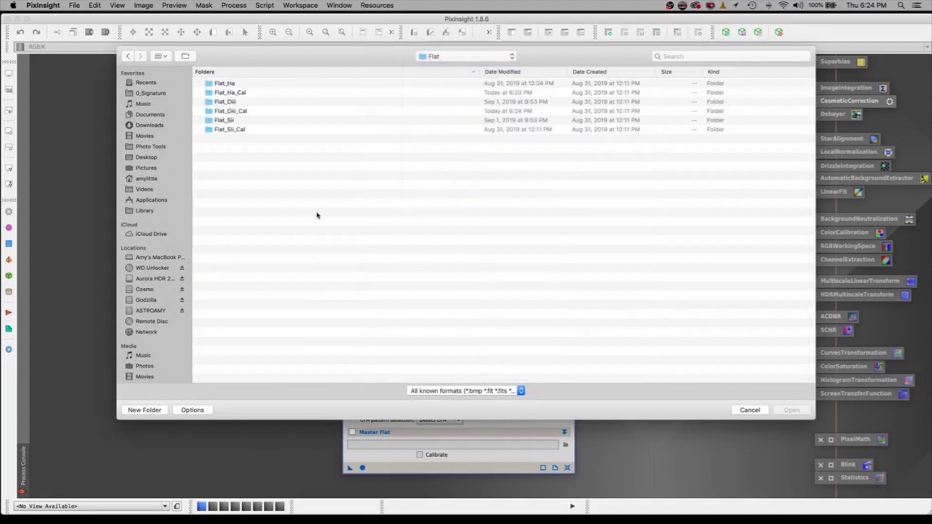
pyautogui.doubleClick(224, 121)
pyautogui.moveTo(388, 83); pyautogui.dragTo(381, 92)
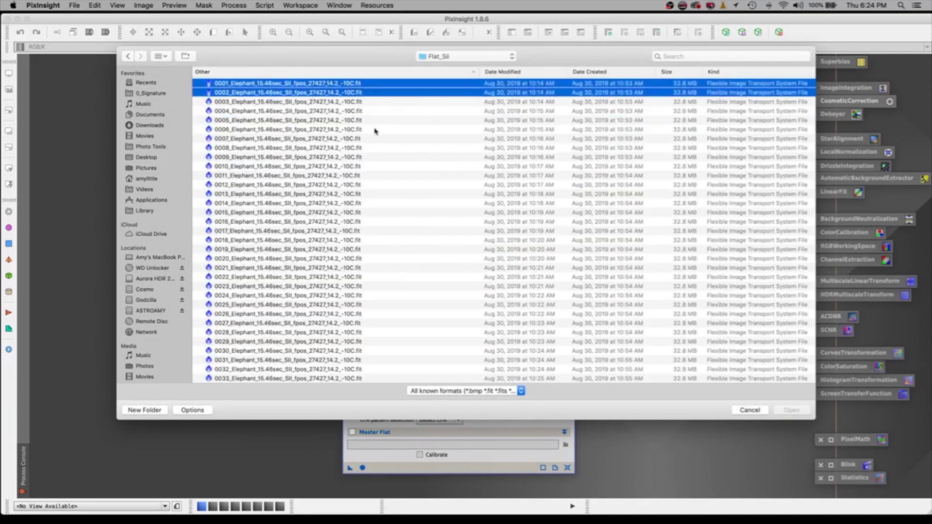
pyautogui.moveTo(375, 131); pyautogui.dragTo(280, 522)
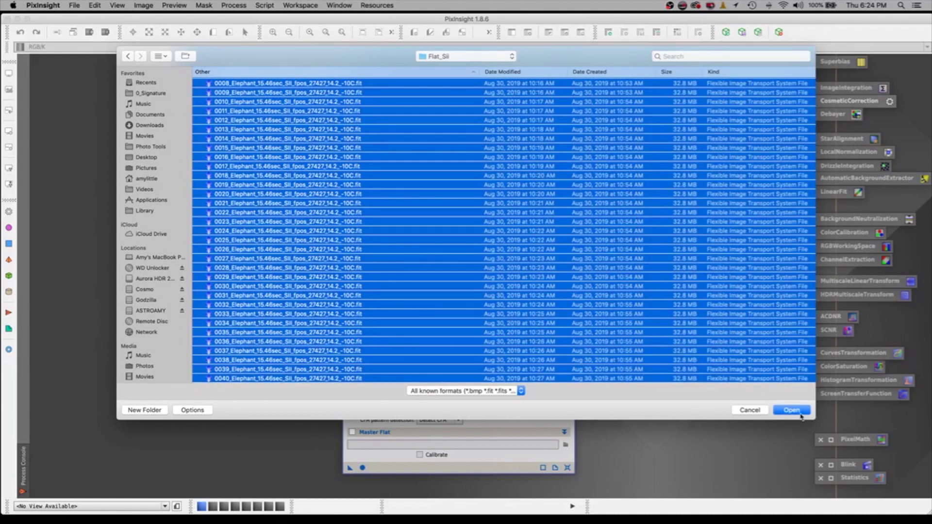
pyautogui.click(791, 410)
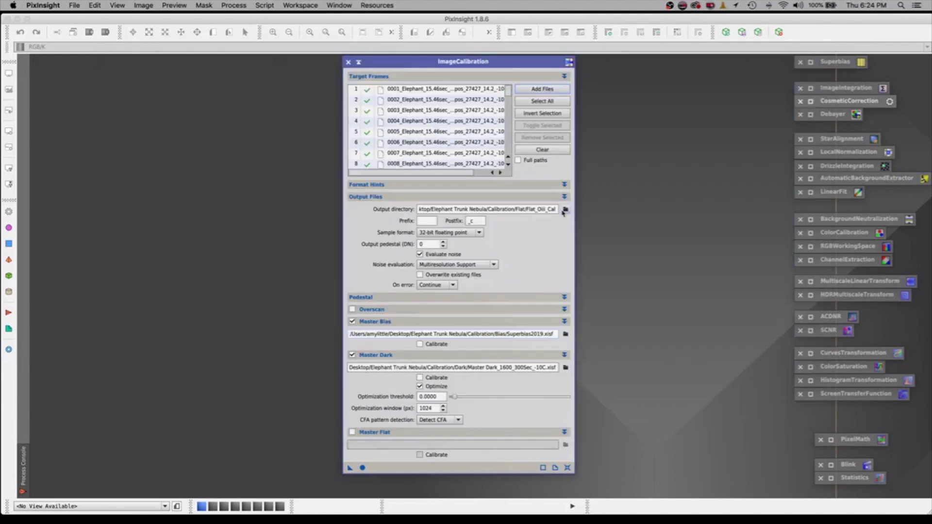
# Set the output directory to Calibration/Flat/Flat_Sii_Cal.
pyautogui.doubleClick(378, 112)
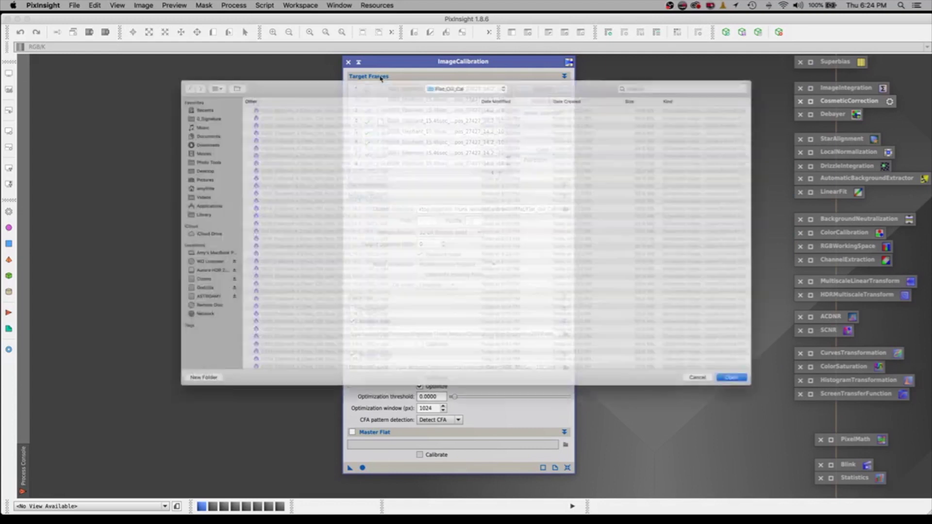
pyautogui.click(476, 61)
pyautogui.click(459, 68)
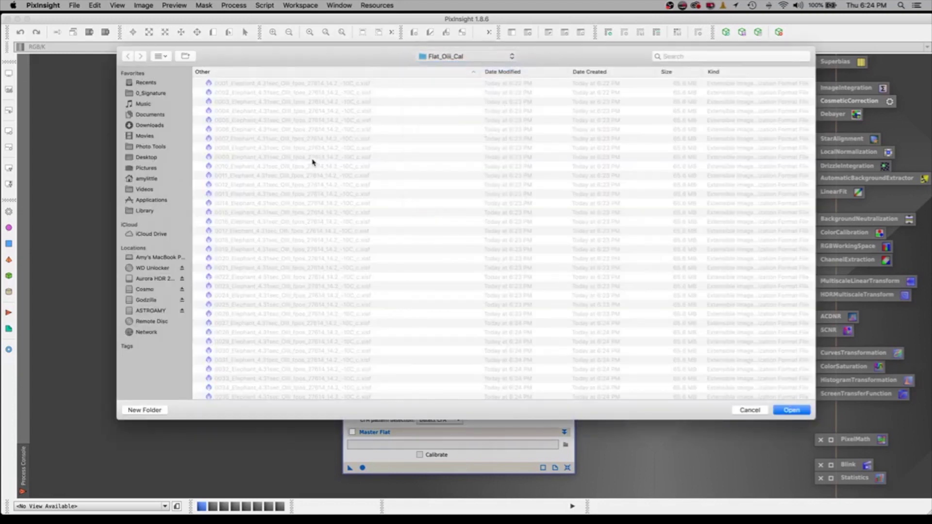
pyautogui.click(235, 130)
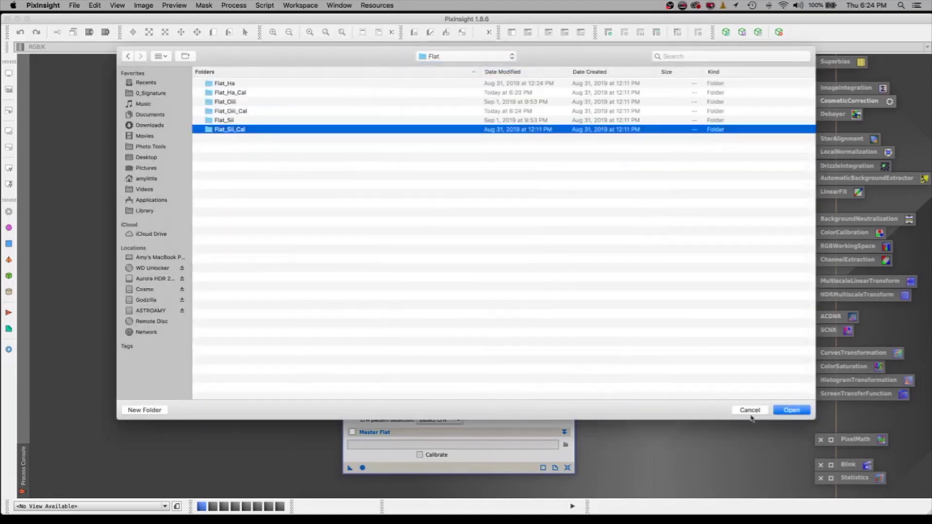
pyautogui.click(790, 410)
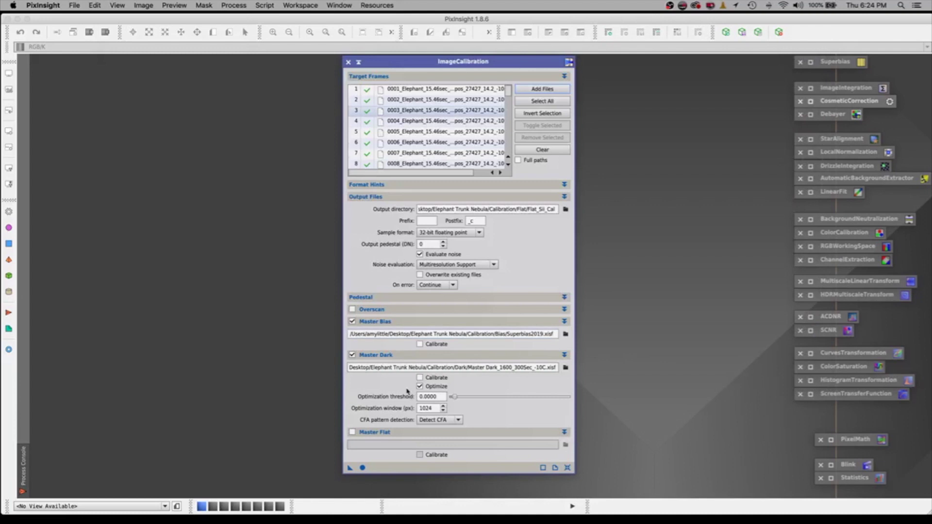
# Calibrate the SII flats against Superbias2019.xisf and the 300Sec master dark.
pyautogui.click(362, 468)
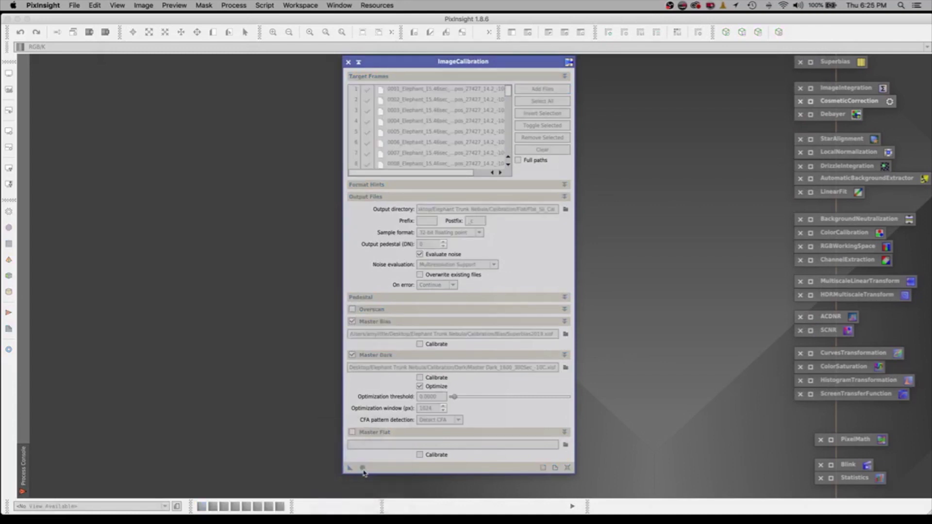
pyautogui.click(363, 469)
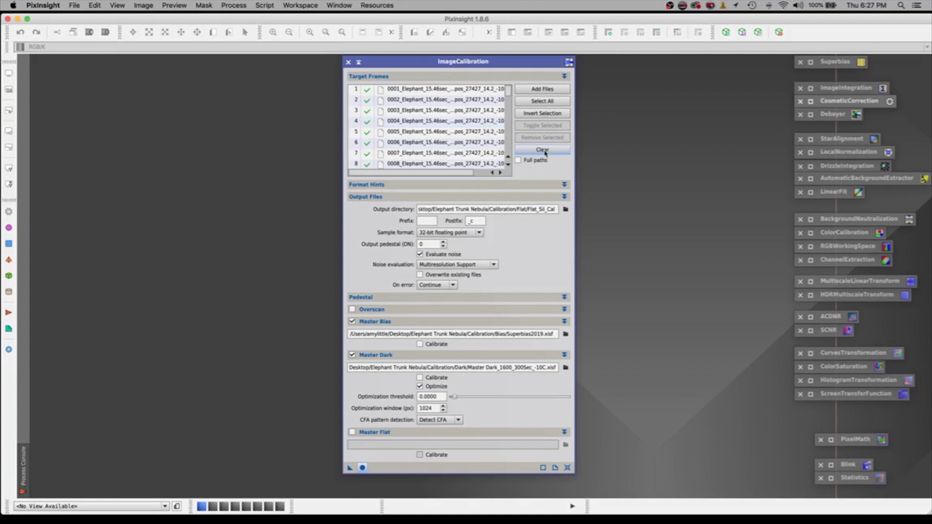
# Clear the calibration list, iconize ImageCalibration and bring up ImageIntegration.
pyautogui.click(545, 152)
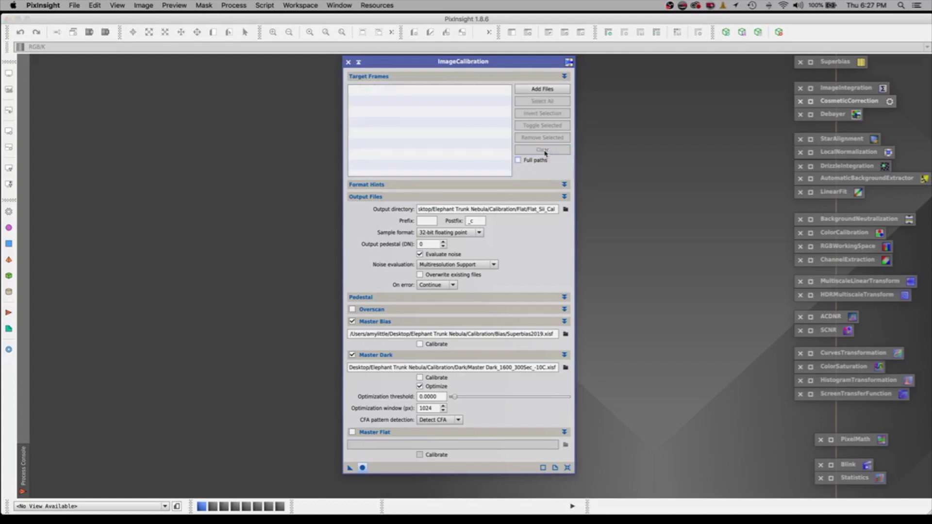
pyautogui.click(358, 63)
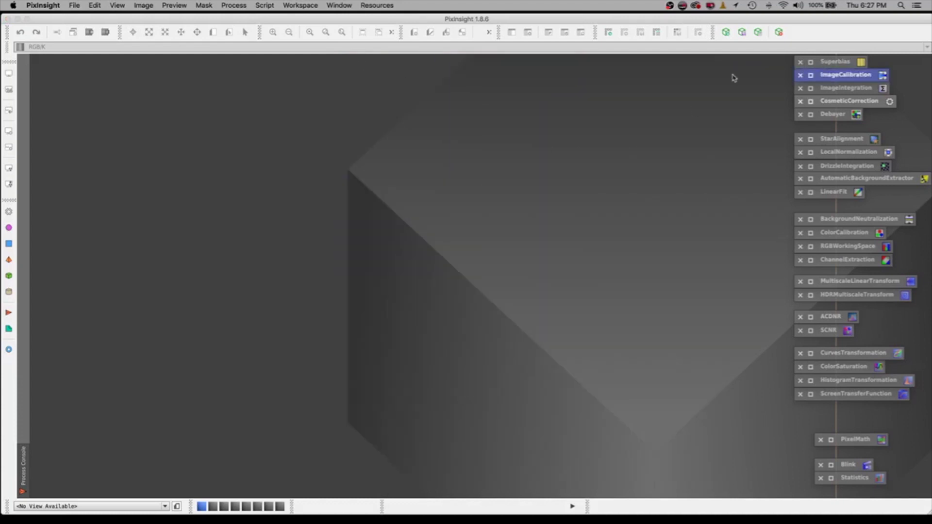
pyautogui.click(810, 89)
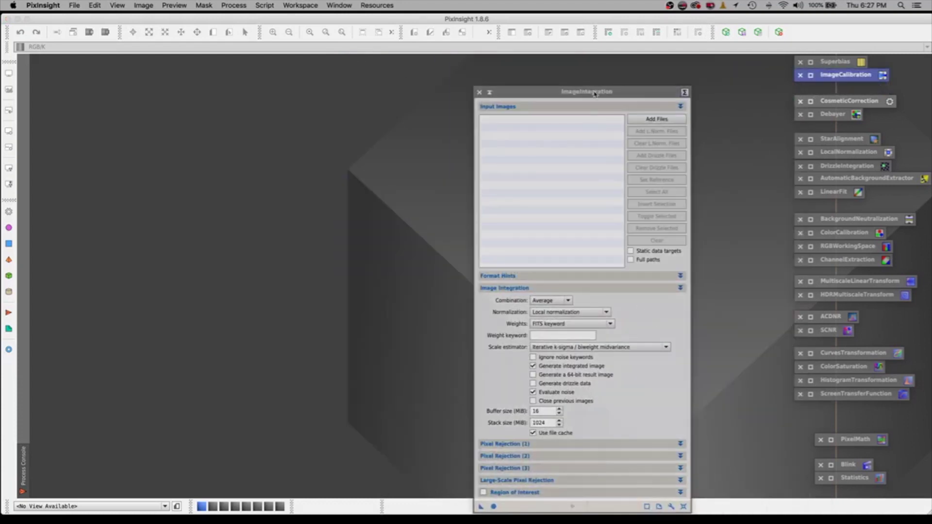
pyautogui.moveTo(571, 86); pyautogui.dragTo(447, 56)
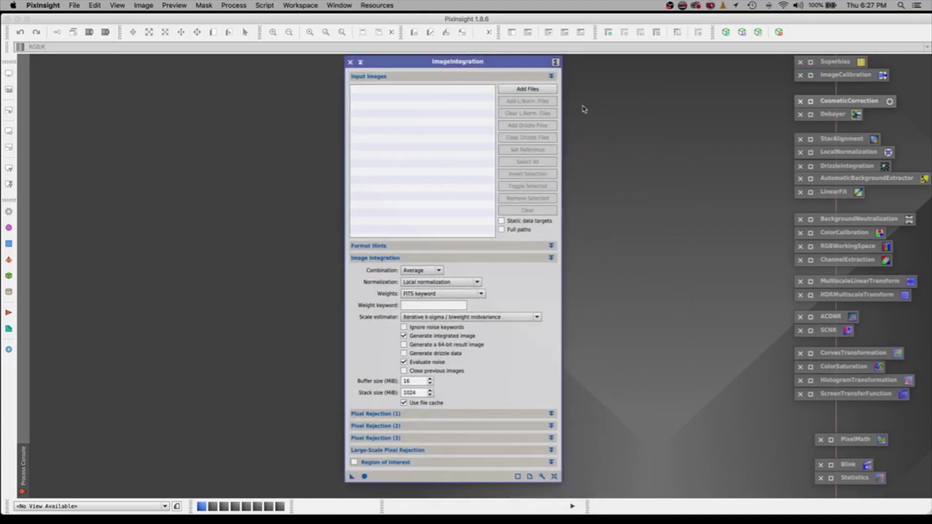
# Add every calibrated Ha flat from Flat/Flat_Ha_Cal as integration input images.
pyautogui.click(530, 93)
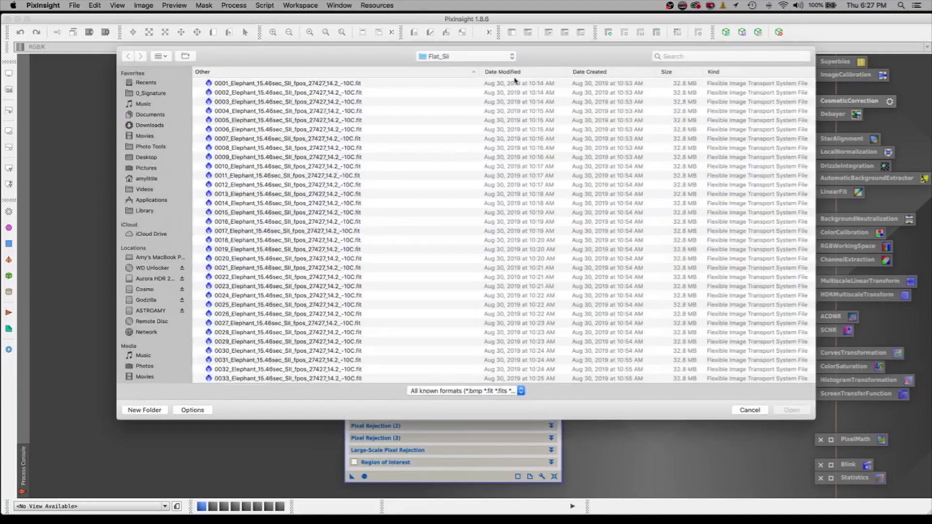
pyautogui.click(473, 61)
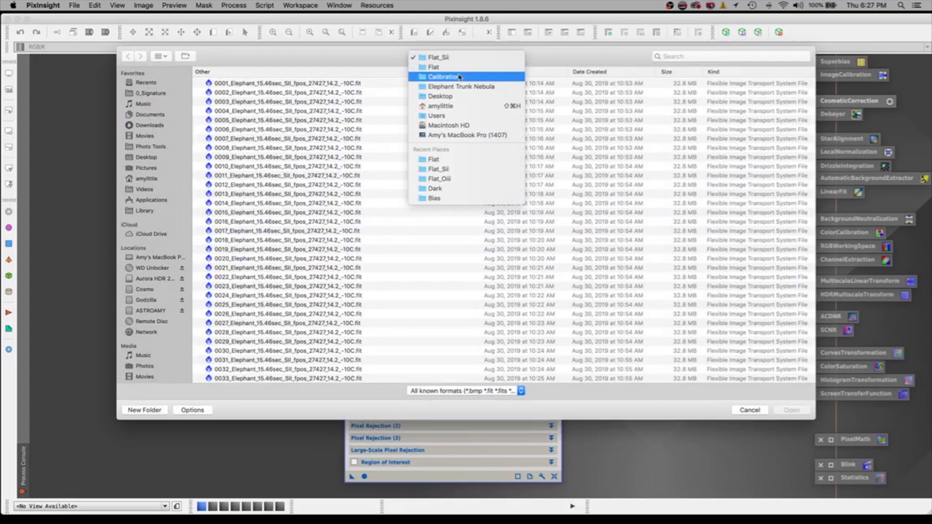
pyautogui.click(454, 67)
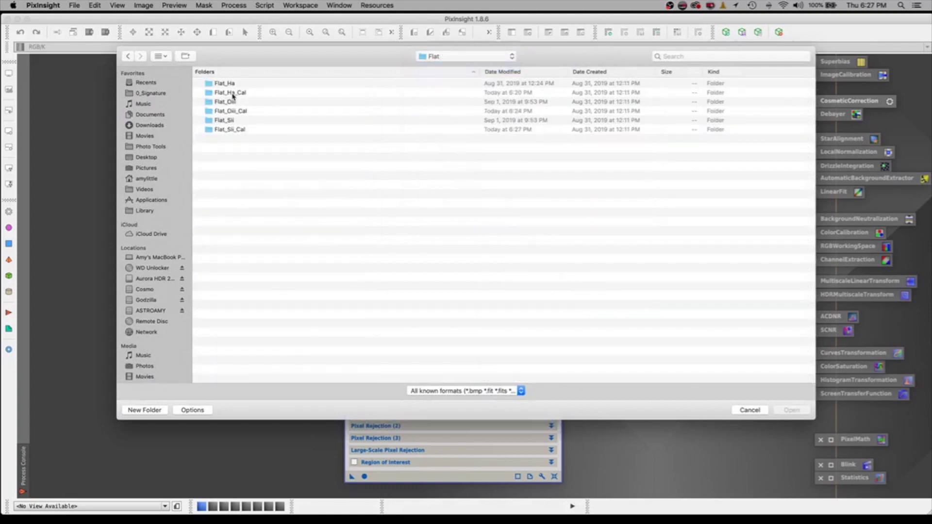
pyautogui.doubleClick(233, 95)
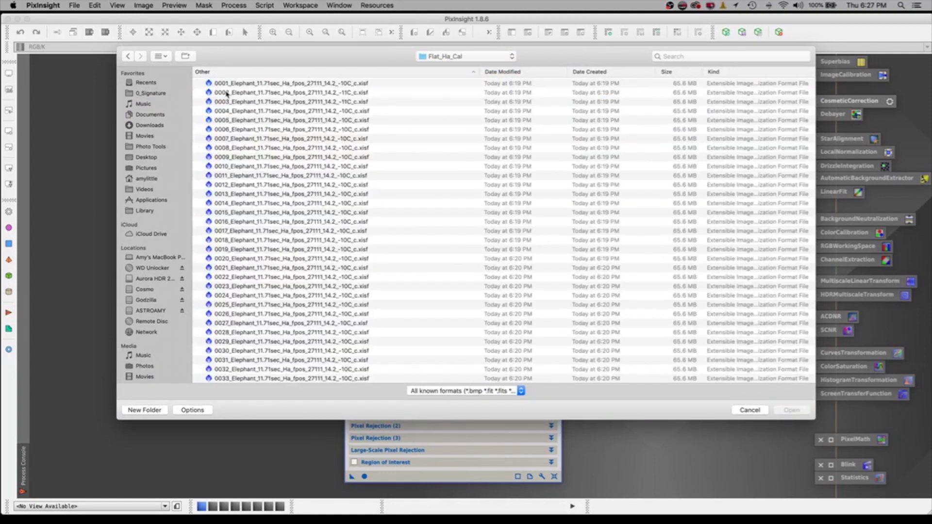
pyautogui.moveTo(389, 86); pyautogui.dragTo(389, 129)
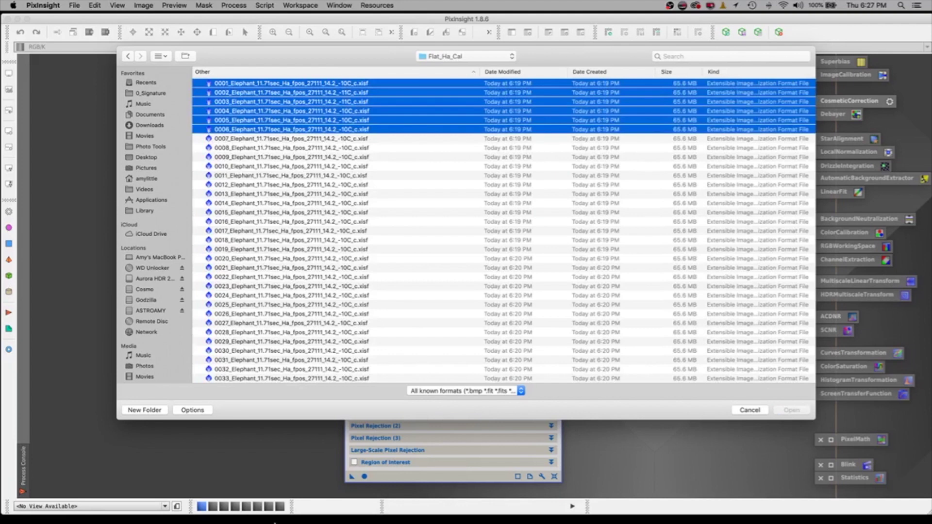
pyautogui.moveTo(321, 449); pyautogui.dragTo(357, 381)
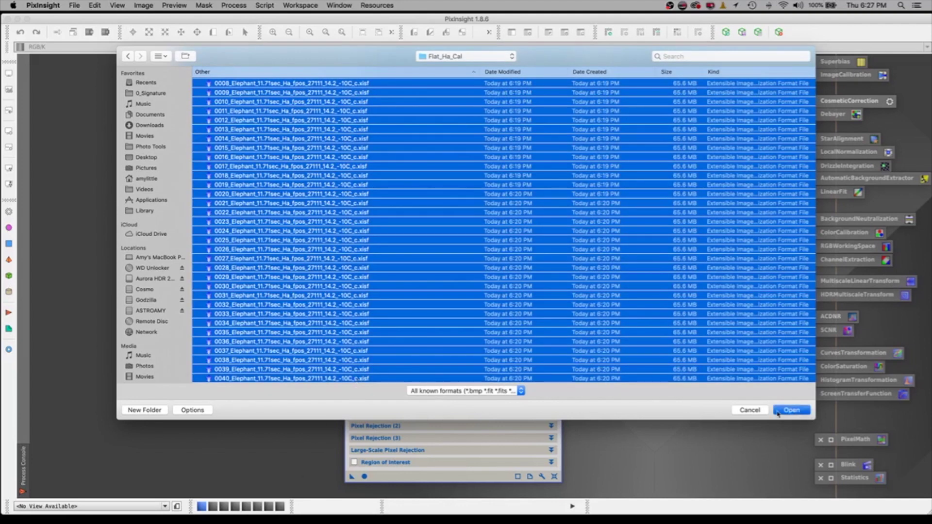
pyautogui.click(777, 412)
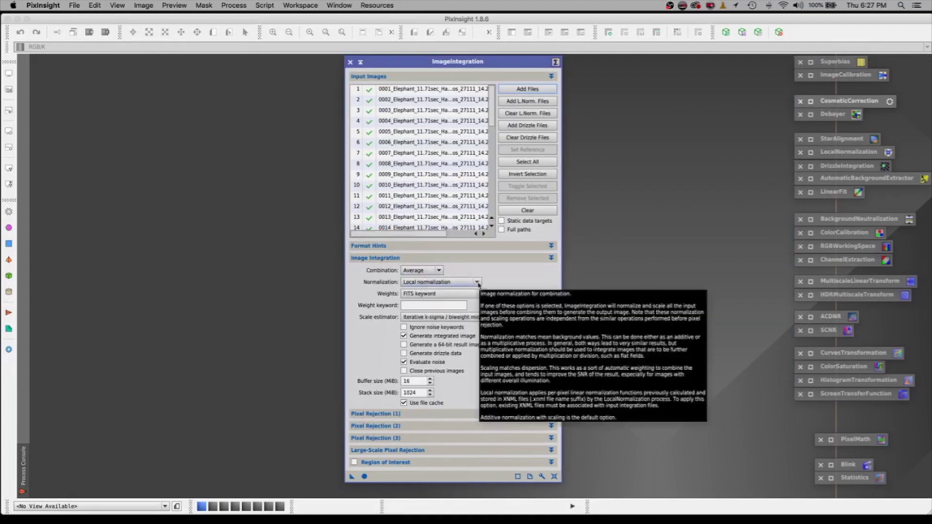
# Set integration normalization to Multiplicative and weights to Don't care.
pyautogui.click(477, 283)
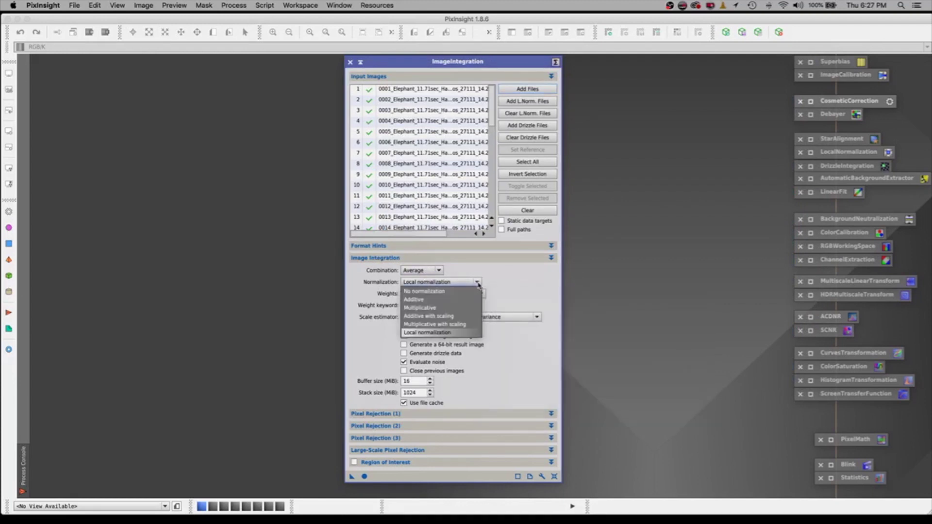
pyautogui.click(445, 310)
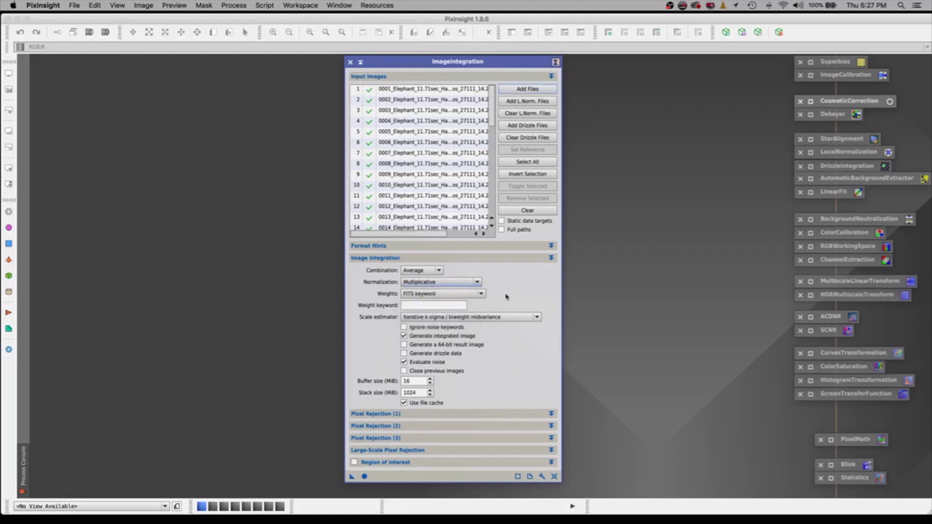
pyautogui.click(481, 295)
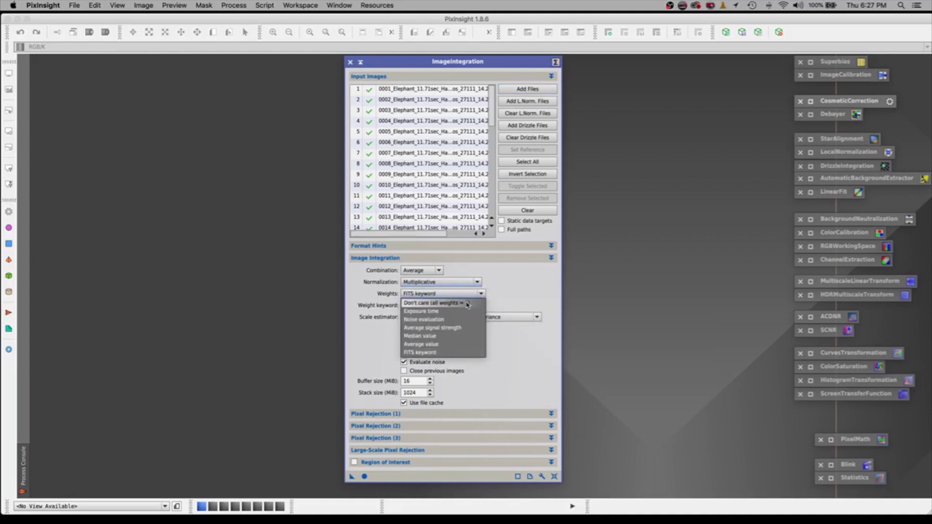
pyautogui.click(467, 304)
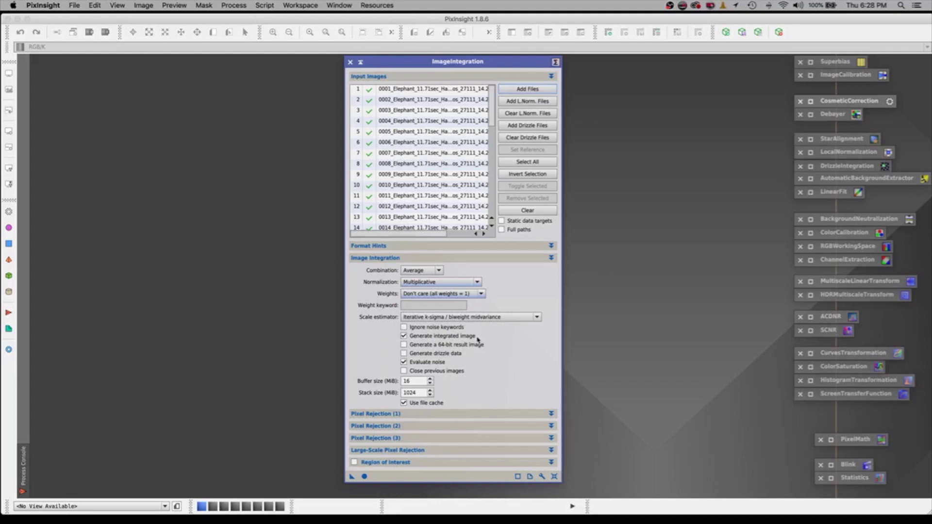
pyautogui.click(490, 259)
# Use Percentile Clipping rejection with Equalize fluxes normalization and turn off rejection maps.
pyautogui.click(419, 272)
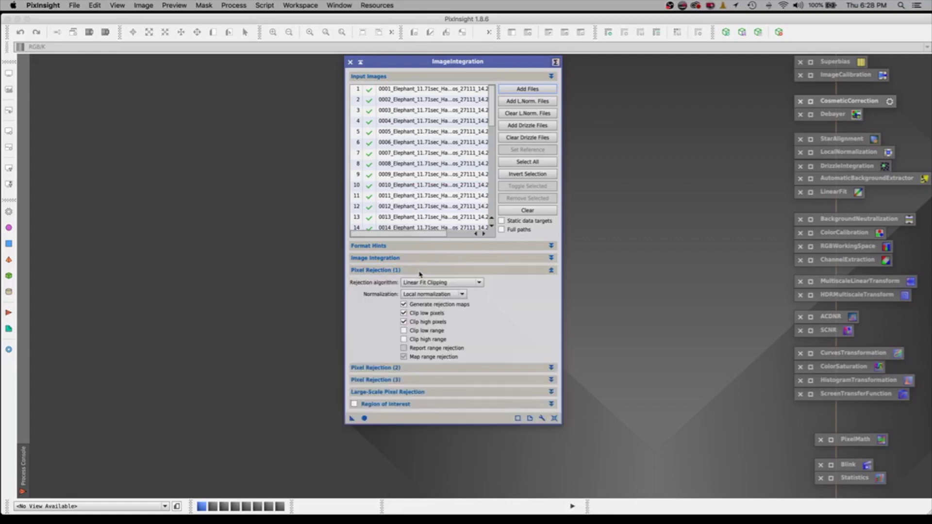
pyautogui.click(479, 282)
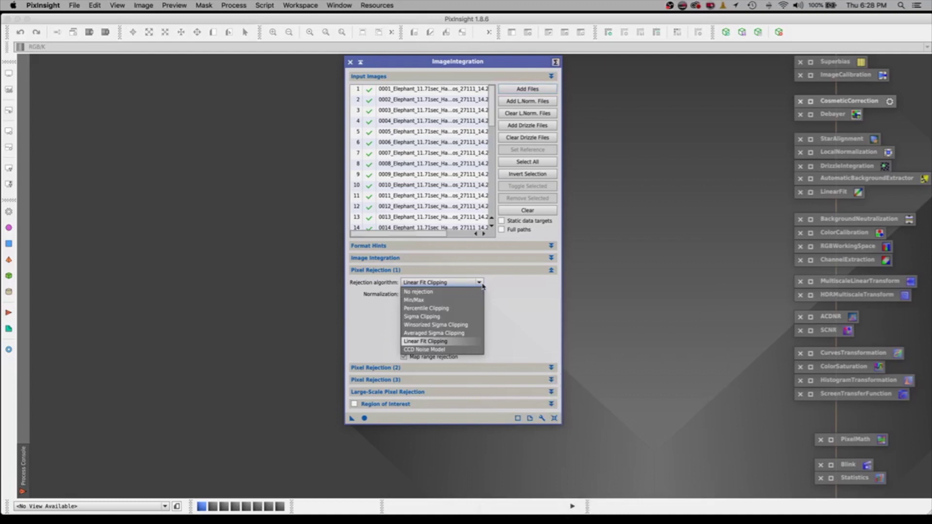
pyautogui.click(447, 309)
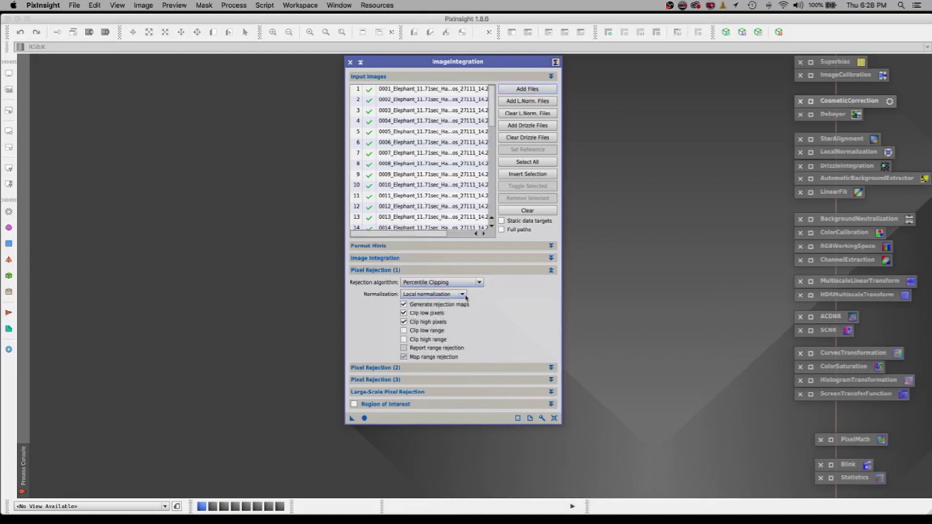
pyautogui.click(463, 295)
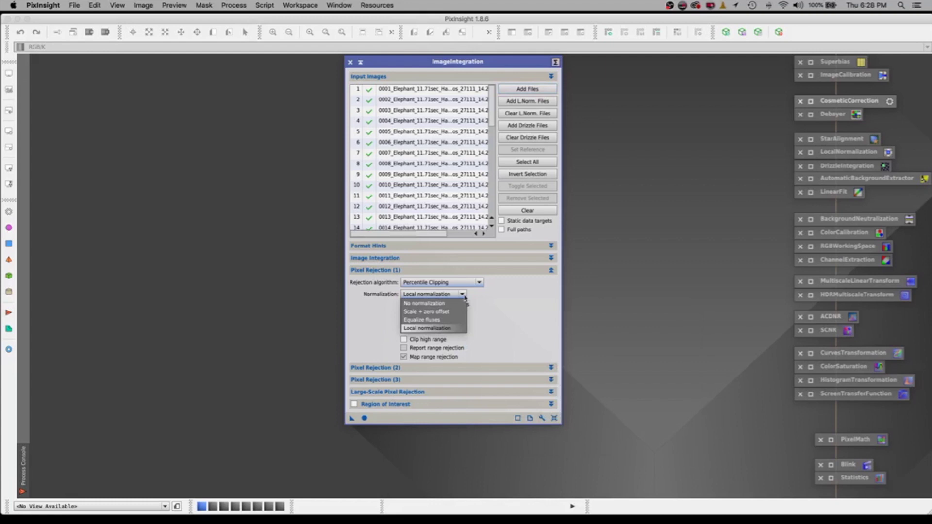
pyautogui.click(447, 321)
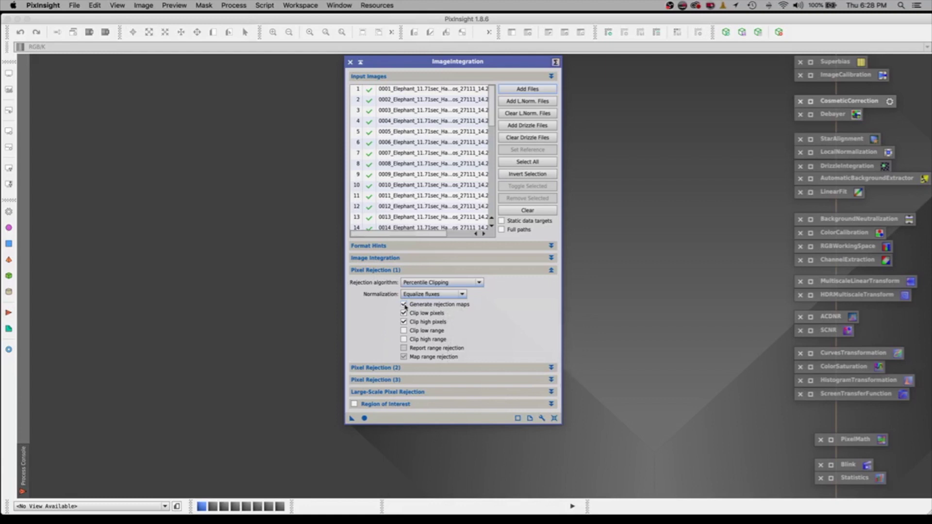
pyautogui.click(404, 305)
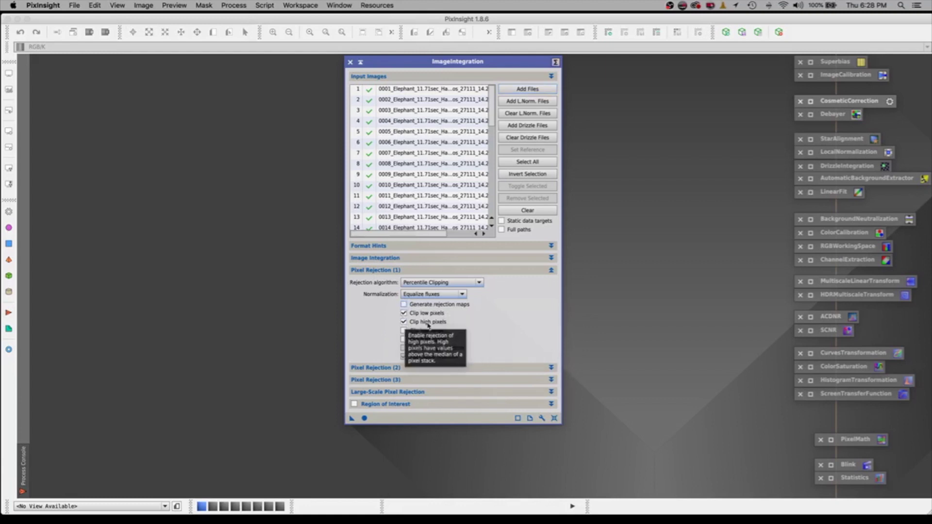
pyautogui.click(491, 271)
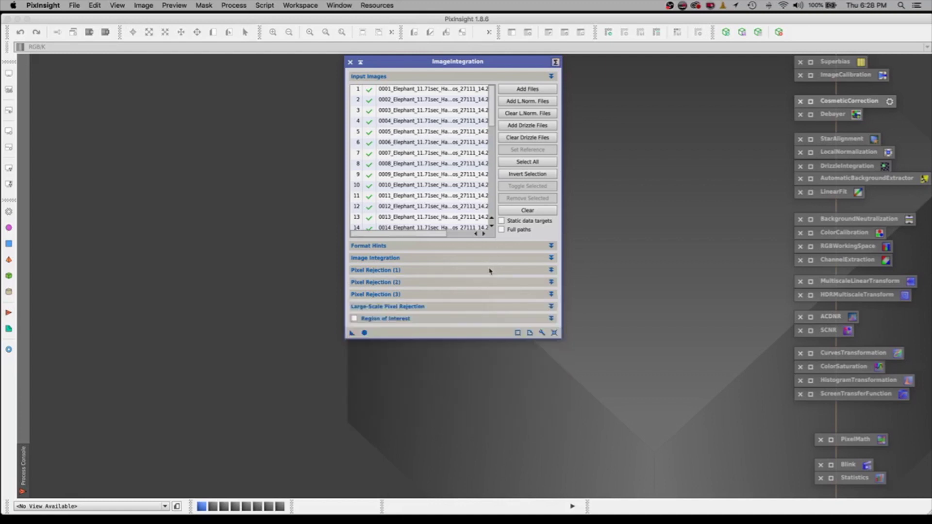
# Integrate the Ha flats into a 4656×3520 master, restretch its display and move the panel aside.
pyautogui.click(364, 333)
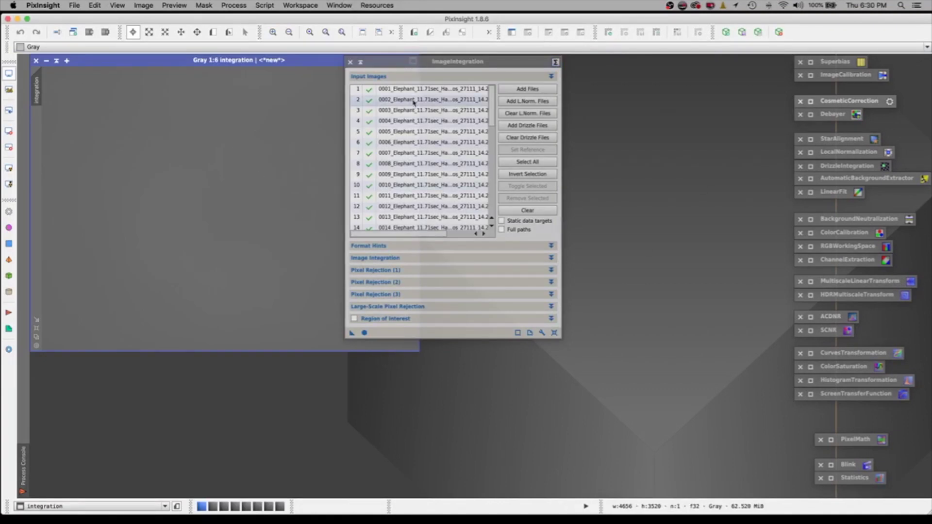
pyautogui.moveTo(446, 62); pyautogui.dragTo(544, 69)
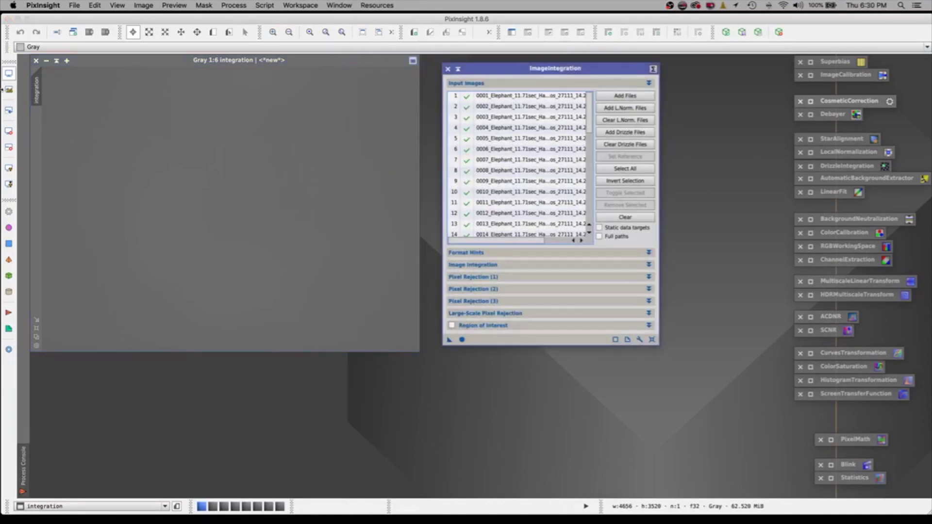
pyautogui.click(8, 169)
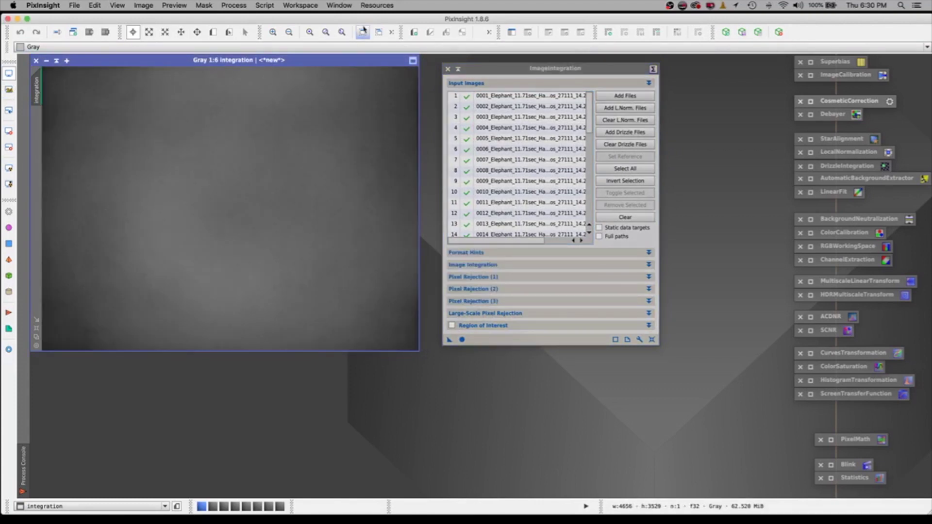
pyautogui.click(362, 33)
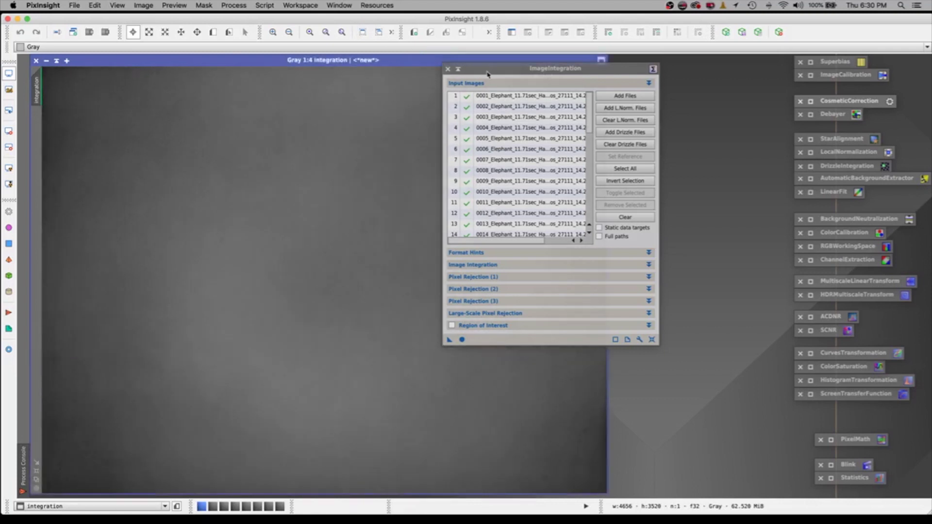
pyautogui.moveTo(470, 73); pyautogui.dragTo(675, 73)
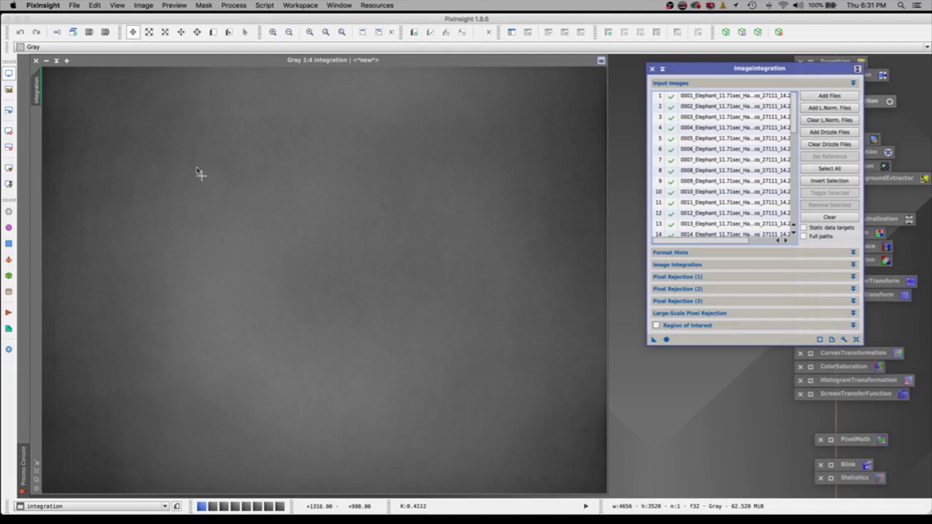
# Rename the integration image to Flat_Ha.
pyautogui.rightClick(37, 92)
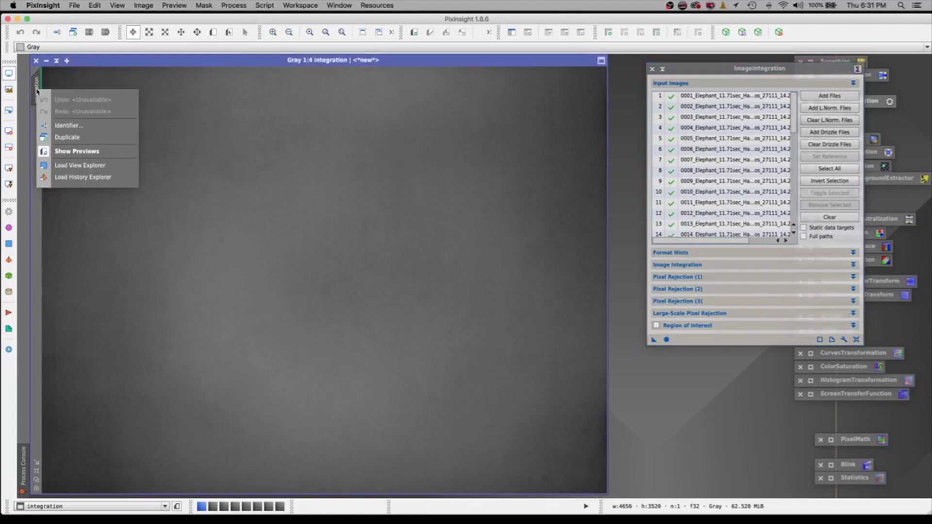
pyautogui.click(83, 125)
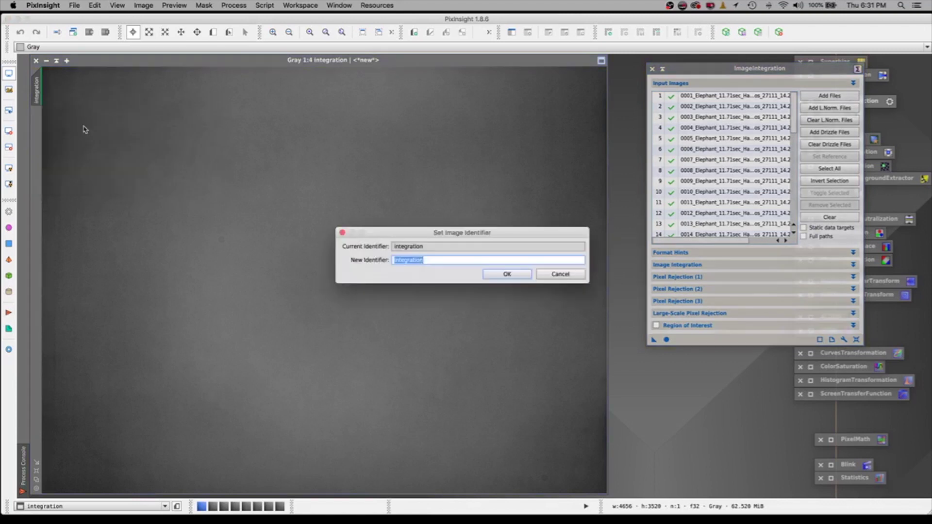
pyautogui.write('Flat_Ha')
pyautogui.click(487, 275)
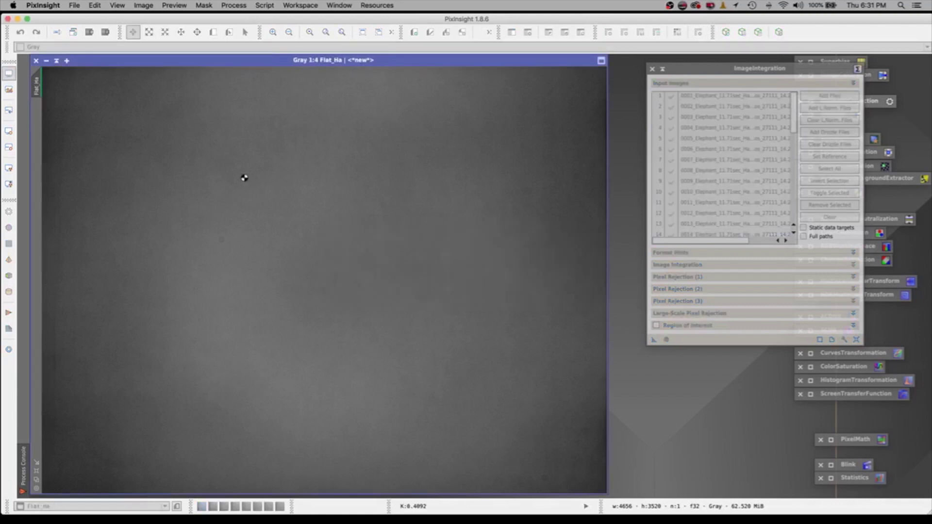
# Save it as Flat_Ha.xisf in Desktop/Elephant Trunk Nebula/Calibration/Flat.
pyautogui.click(71, 6)
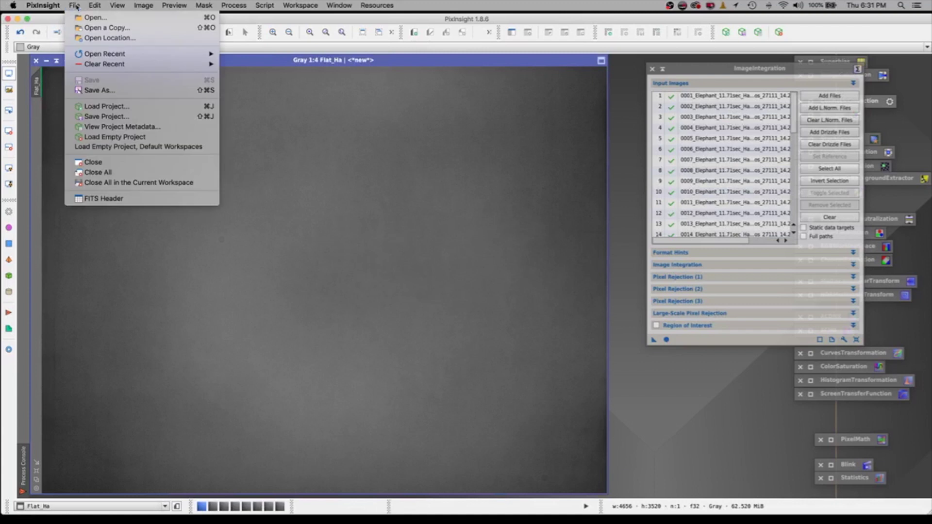
pyautogui.click(89, 91)
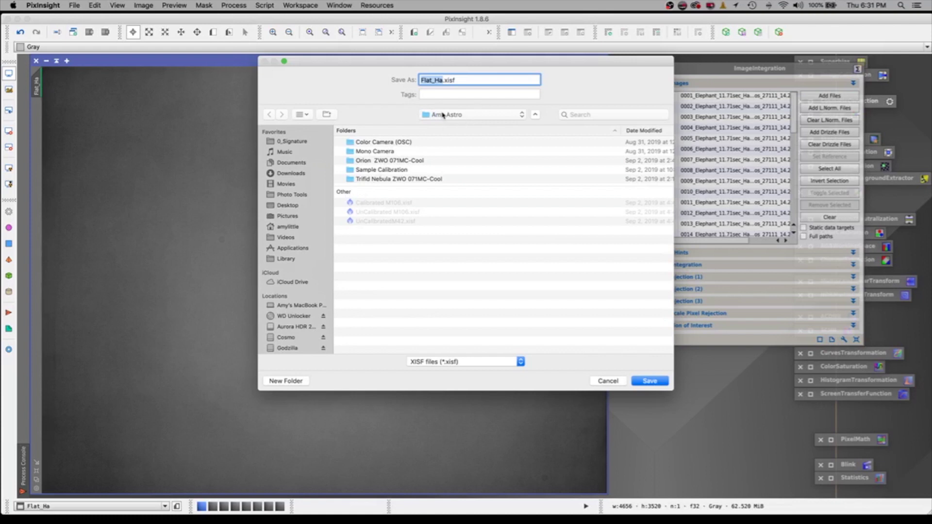
pyautogui.click(442, 116)
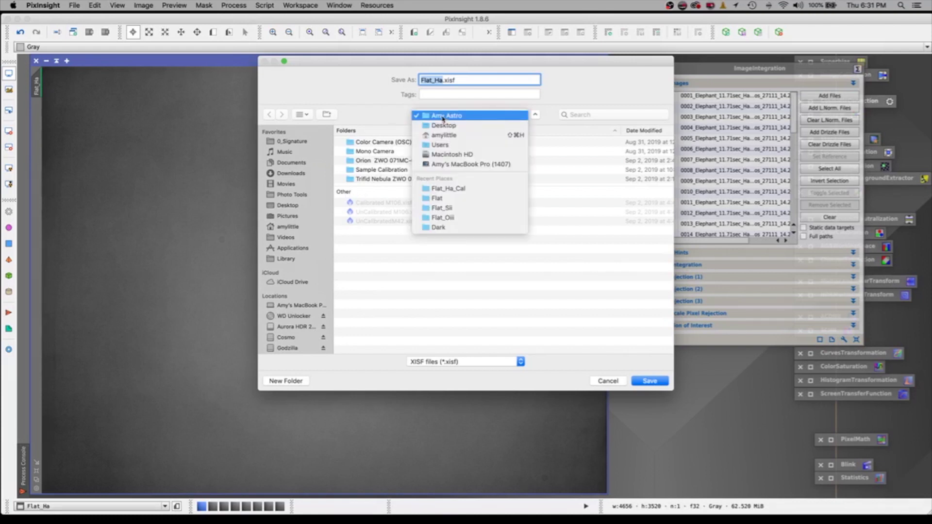
pyautogui.click(426, 126)
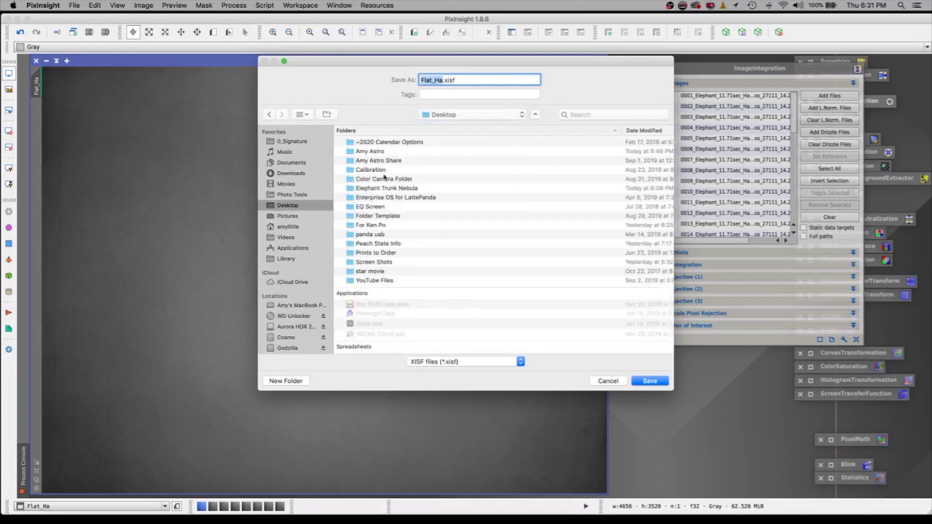
pyautogui.click(362, 189)
pyautogui.doubleClick(367, 192)
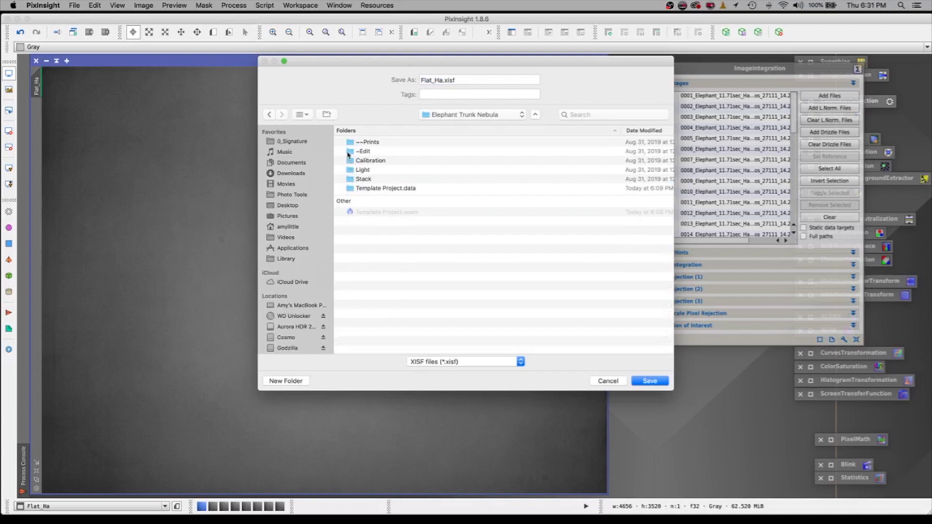
pyautogui.click(351, 165)
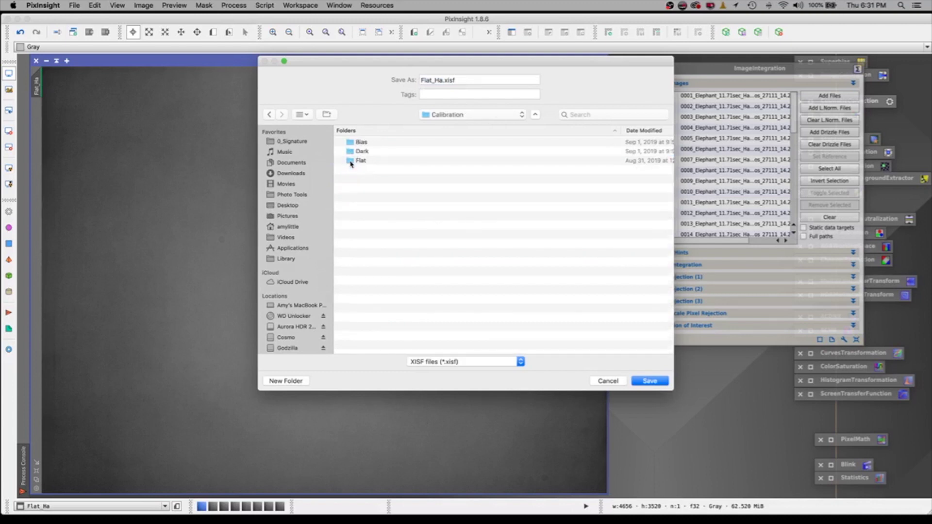
pyautogui.doubleClick(359, 161)
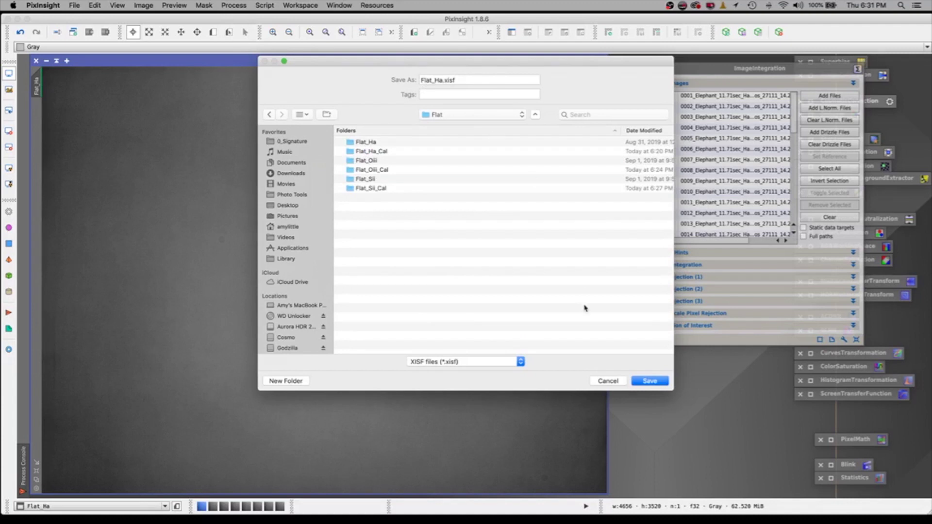
pyautogui.click(651, 381)
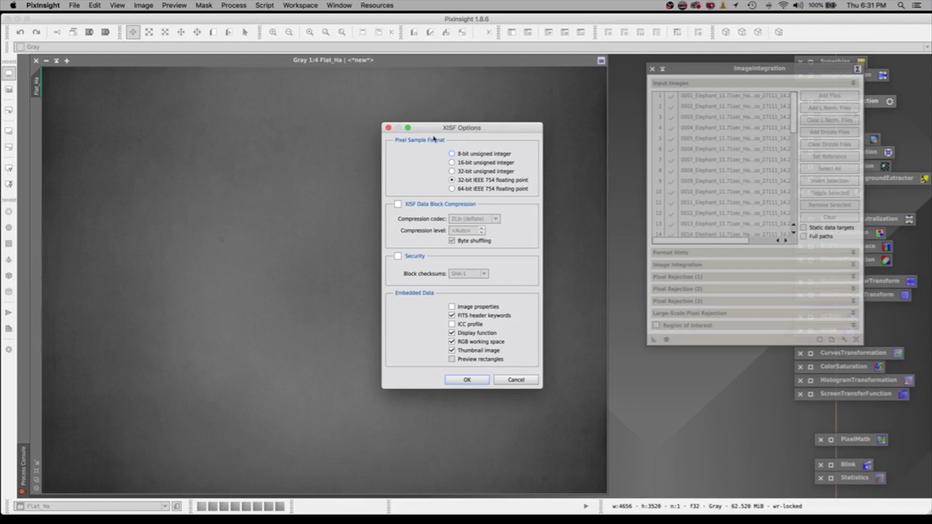
pyautogui.click(459, 382)
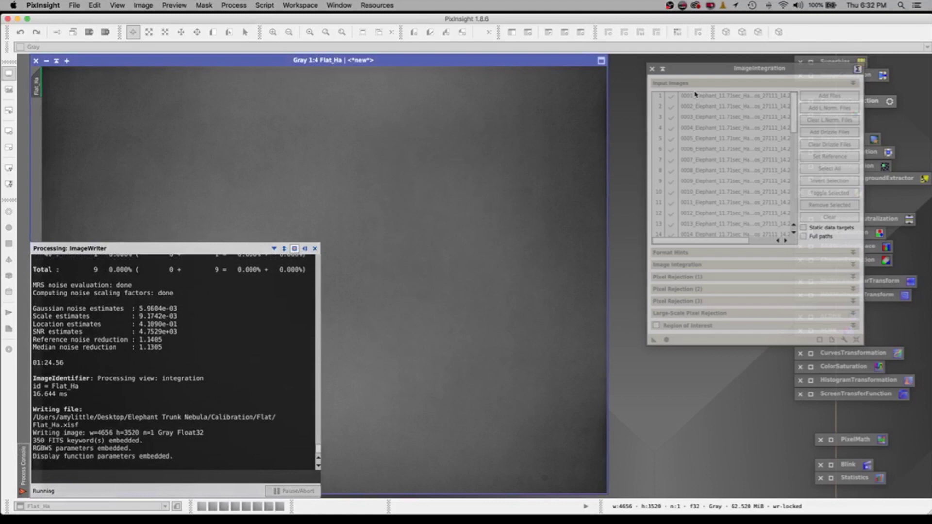
pyautogui.moveTo(713, 69); pyautogui.dragTo(674, 71)
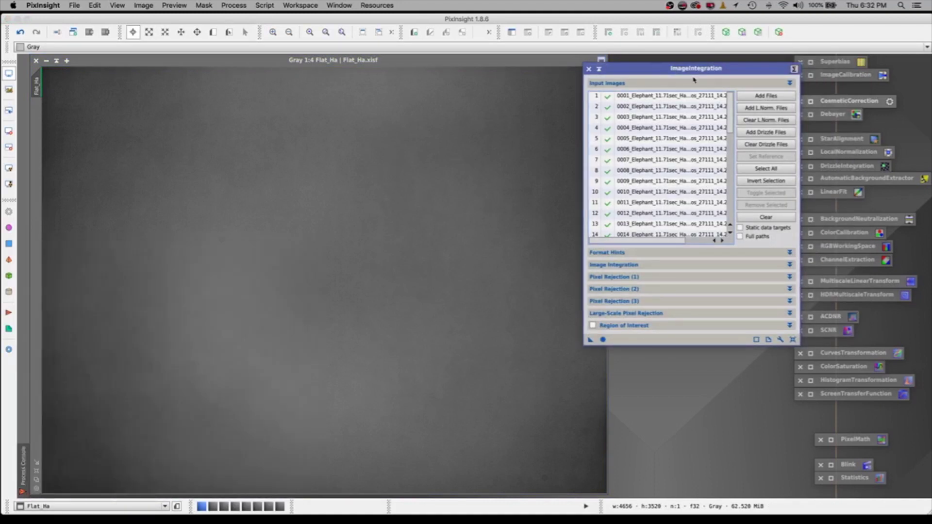
# Clear the Ha inputs and add all calibrated OIII flats from Flat/Flat_Oiii_Cal.
pyautogui.click(765, 218)
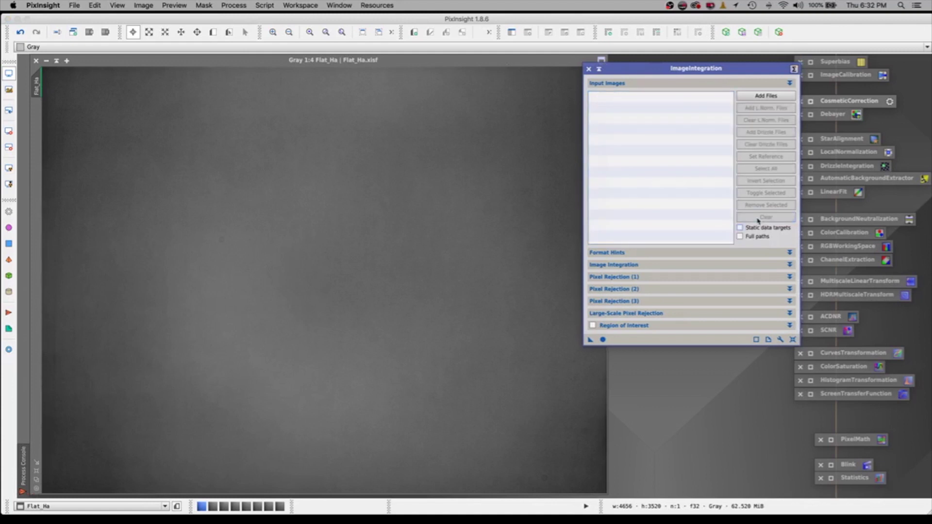
pyautogui.click(760, 96)
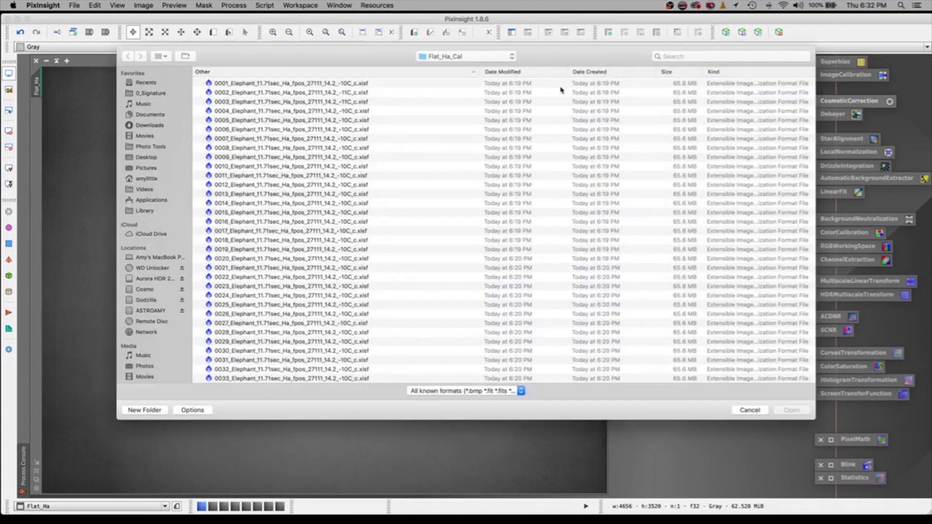
pyautogui.click(473, 57)
pyautogui.press('Return')
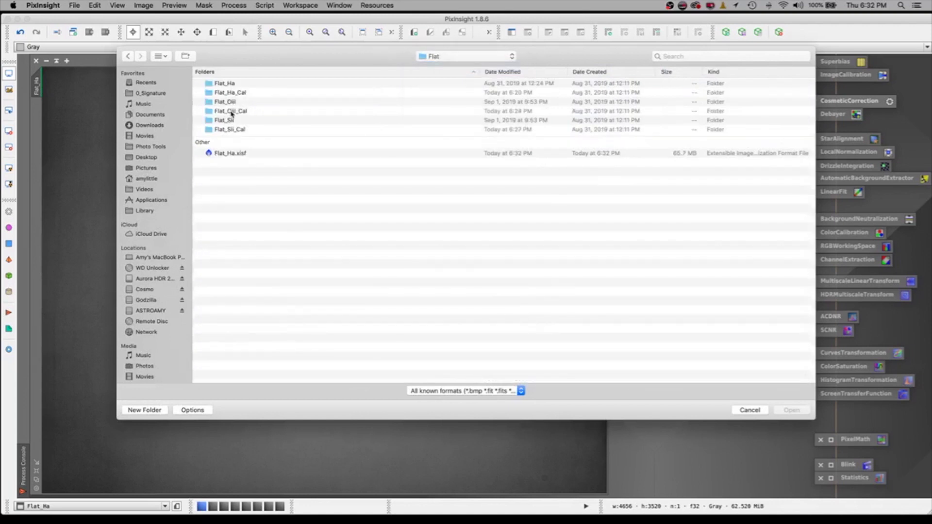
pyautogui.click(232, 112)
pyautogui.doubleClick(462, 111)
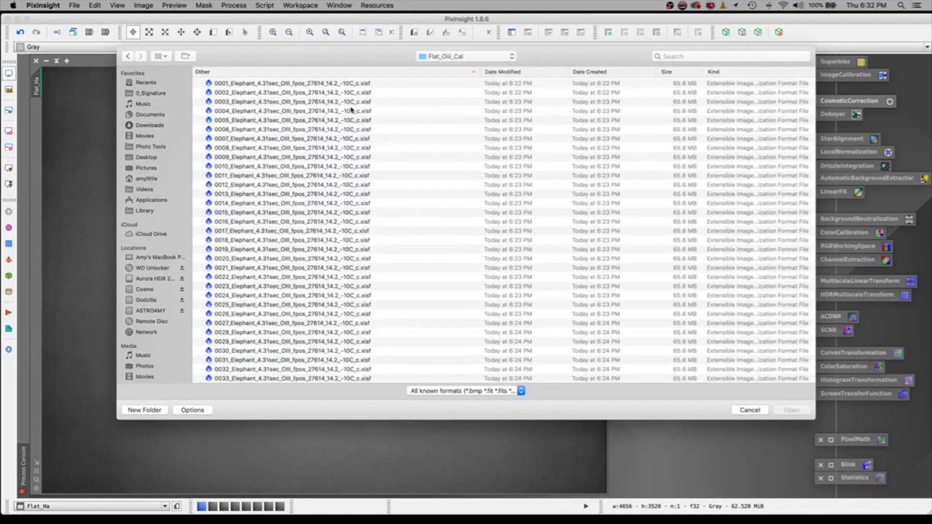
pyautogui.click(380, 86)
pyautogui.hotkey('shift', 'Down')
pyautogui.hotkey('shift', 'Down')
pyautogui.hotkey('shift', 'Down')
pyautogui.hotkey('shift', 'Down')
pyautogui.hotkey('shift', 'Down')
pyautogui.hotkey('shift', 'Down')
pyautogui.hotkey('shift', 'Down')
pyautogui.hotkey('shift', 'Down')
pyautogui.hotkey('shift', 'Down')
pyautogui.hotkey('shift', 'Down')
pyautogui.hotkey('shift', 'Down')
pyautogui.hotkey('shift', 'Down')
pyautogui.hotkey('shift', 'Down')
pyautogui.hotkey('shift', 'Down')
pyautogui.hotkey('shift', 'Down')
pyautogui.hotkey('shift', 'Down')
pyautogui.hotkey('shift', 'Down')
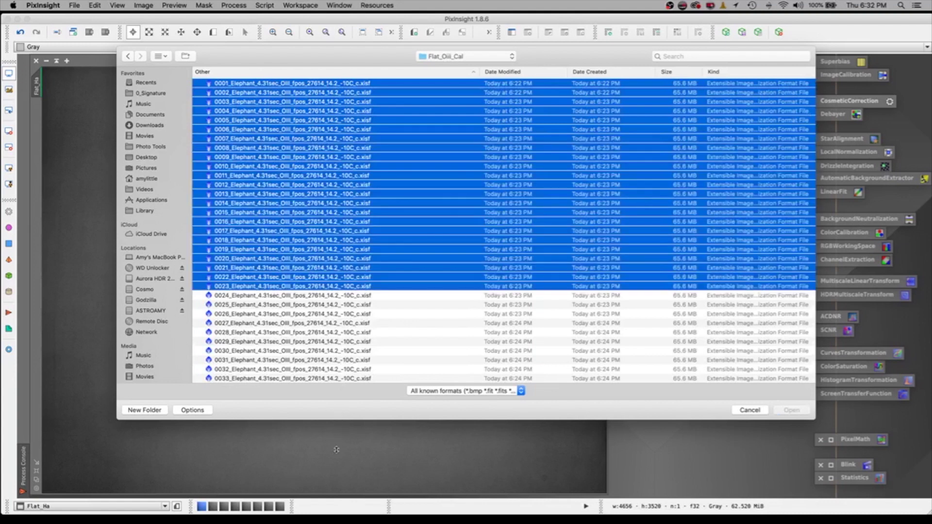
pyautogui.hotkey('shift', 'Down')
pyautogui.hotkey('shift', 'Down')
pyautogui.hotkey('shift', 'Down')
pyautogui.hotkey('shift', 'Down')
pyautogui.hotkey('shift', 'Down')
pyautogui.hotkey('shift', 'Down')
pyautogui.hotkey('shift', 'Down')
pyautogui.hotkey('shift', 'Down')
pyautogui.hotkey('shift', 'Down')
pyautogui.hotkey('shift', 'Down')
pyautogui.hotkey('shift', 'Down')
pyautogui.hotkey('shift', 'Down')
pyautogui.hotkey('shift', 'Down')
pyautogui.hotkey('shift', 'Down')
pyautogui.hotkey('shift', 'Down')
pyautogui.hotkey('shift', 'Down')
pyautogui.hotkey('shift', 'Down')
pyautogui.hotkey('shift', 'Down')
pyautogui.hotkey('shift', 'Down')
pyautogui.hotkey('shift', 'Down')
pyautogui.hotkey('shift', 'Down')
pyautogui.hotkey('shift', 'Down')
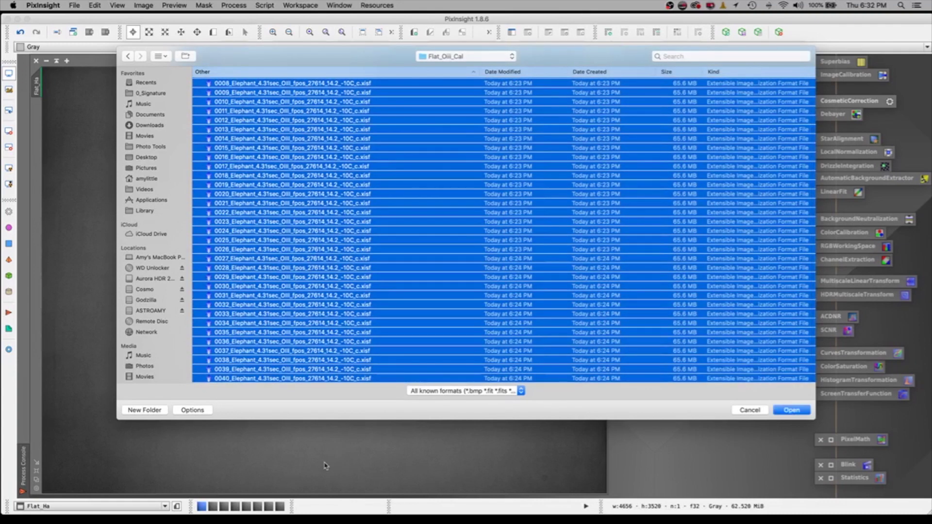
pyautogui.click(791, 410)
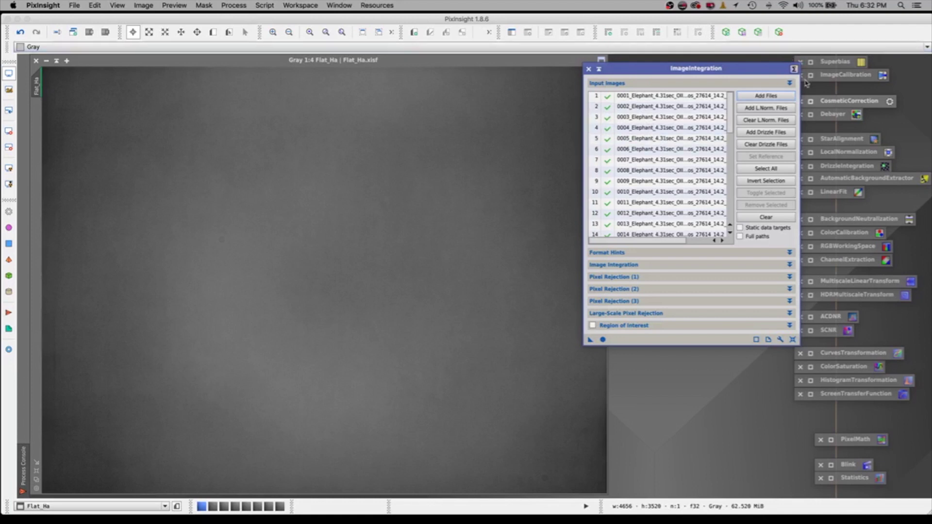
pyautogui.click(636, 265)
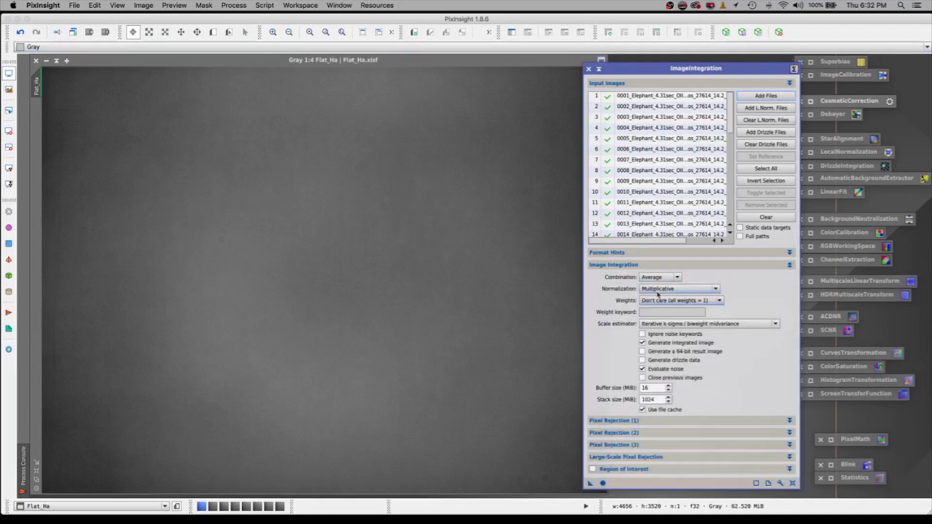
pyautogui.click(670, 265)
# Run ImageIntegration on the OIII flats, auto-stretch the result and iconize the tool.
pyautogui.moveTo(595, 339); pyautogui.dragTo(603, 341)
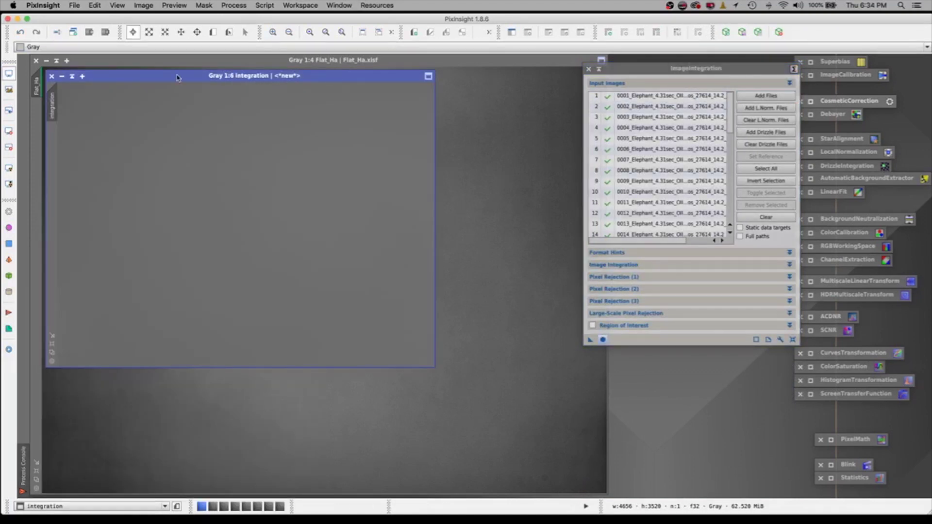
pyautogui.moveTo(177, 78); pyautogui.dragTo(193, 74)
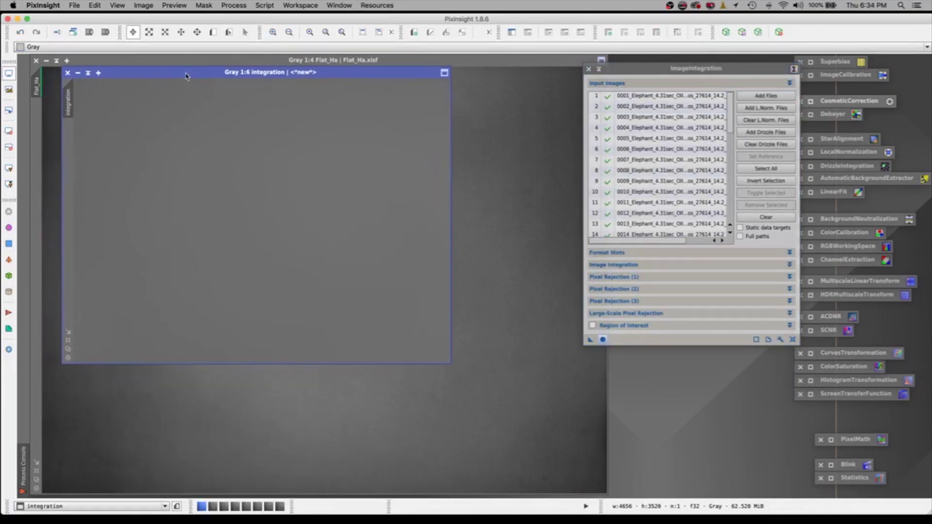
pyautogui.click(9, 168)
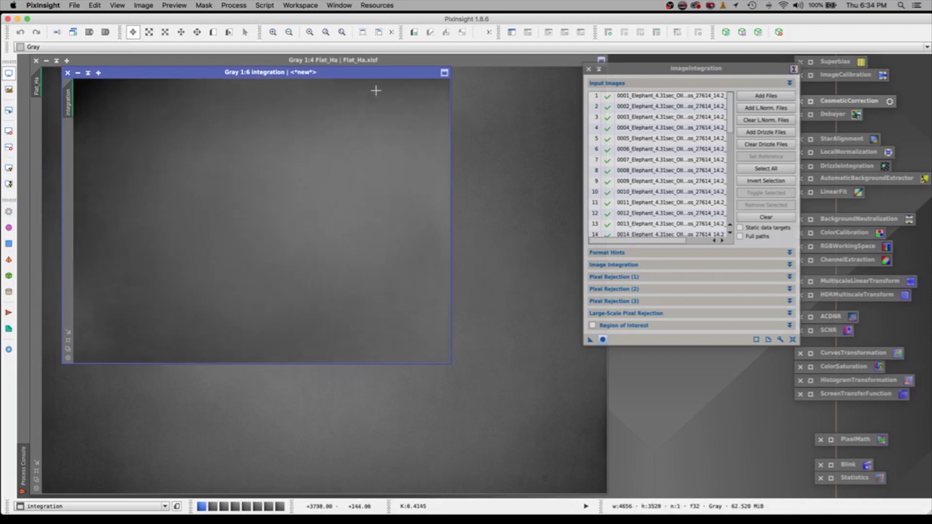
pyautogui.click(362, 33)
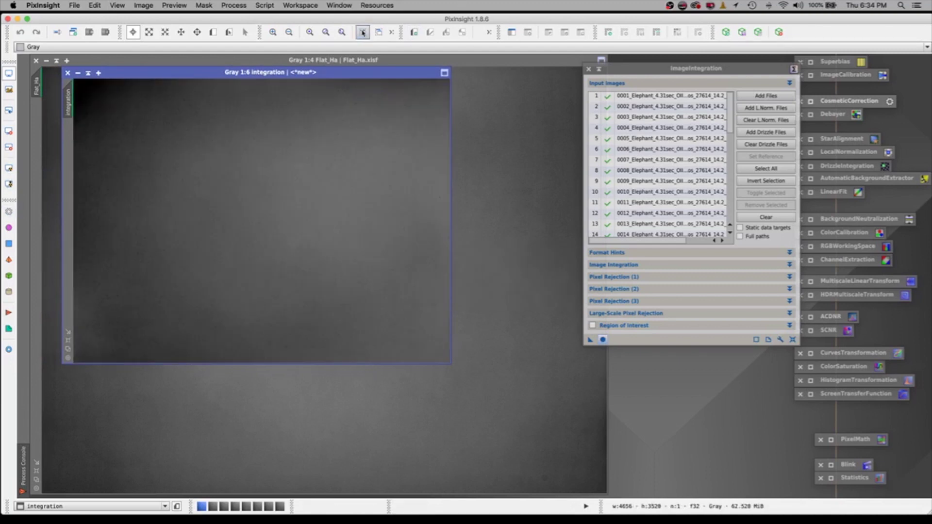
pyautogui.click(599, 69)
pyautogui.moveTo(323, 68); pyautogui.dragTo(553, 67)
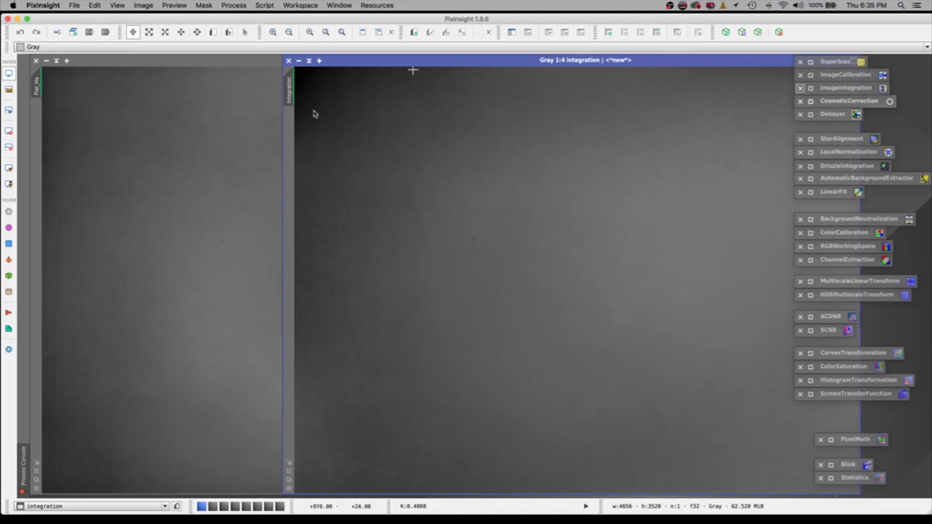
pyautogui.rightClick(291, 92)
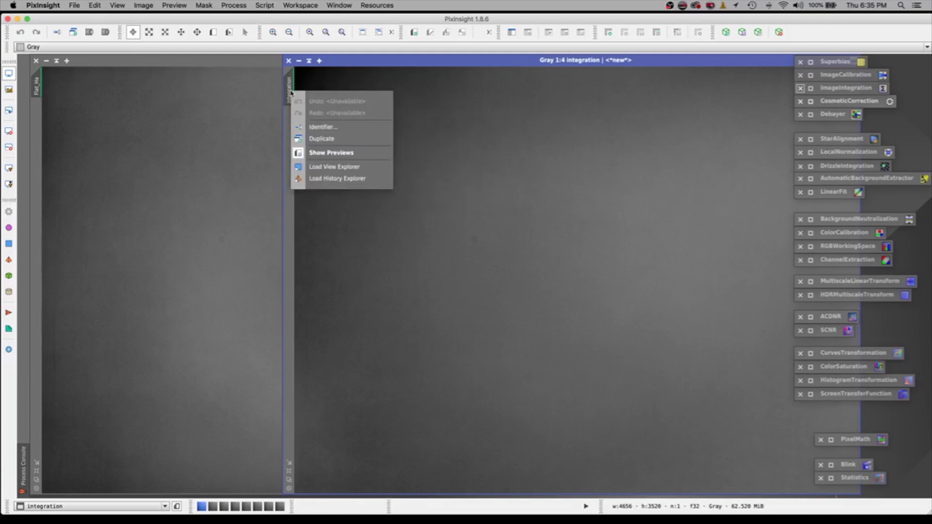
# Rename the OIII integration image to Flat_Oiii.
pyautogui.click(361, 126)
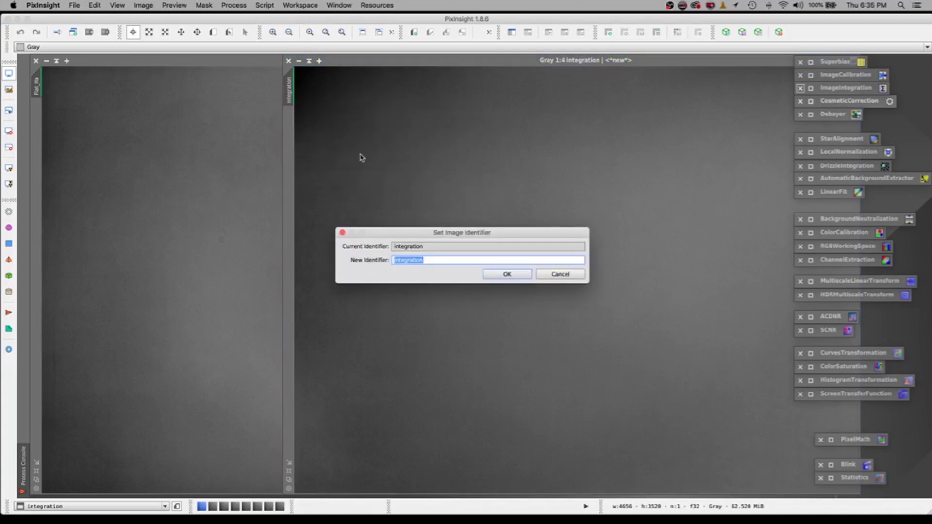
pyautogui.write('Flat_Oiii')
pyautogui.click(497, 276)
# Save it as Flat_Oiii.xisf in the Flat folder with the XISF options accepted.
pyautogui.click(74, 5)
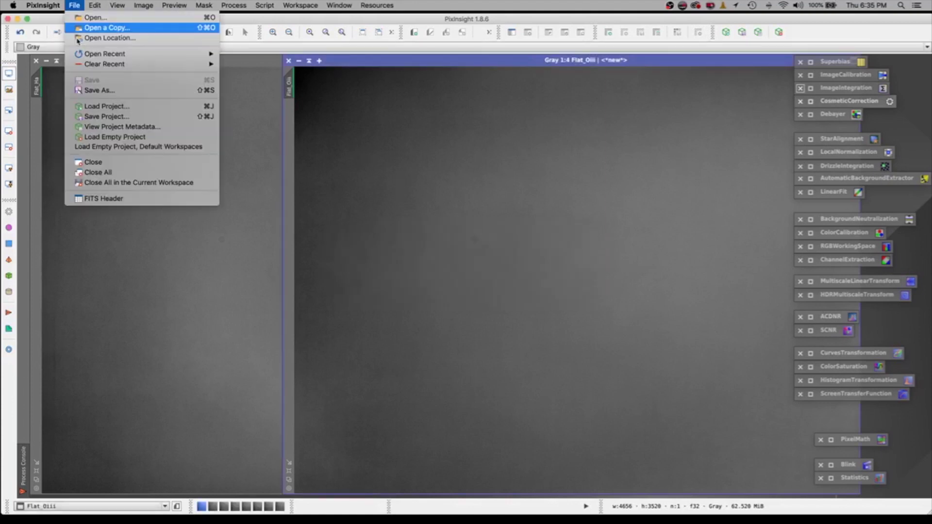
pyautogui.click(106, 92)
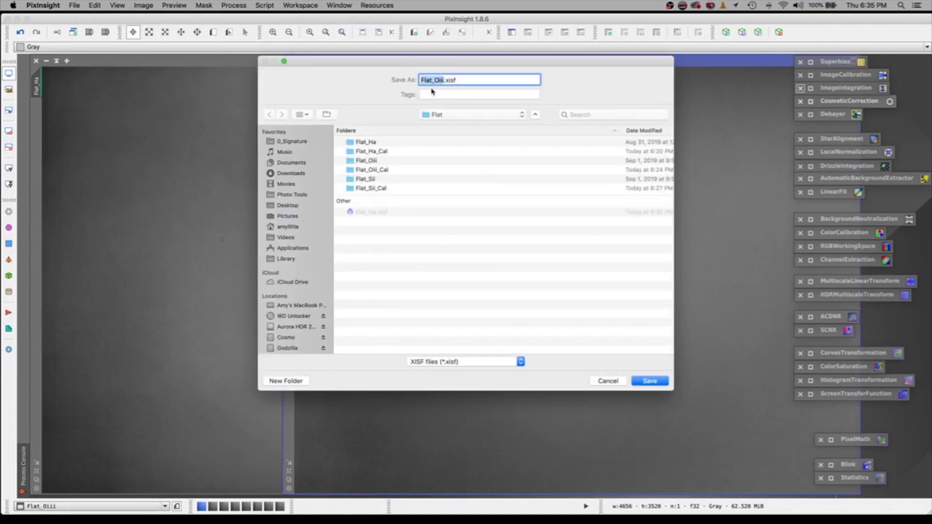
pyautogui.click(646, 381)
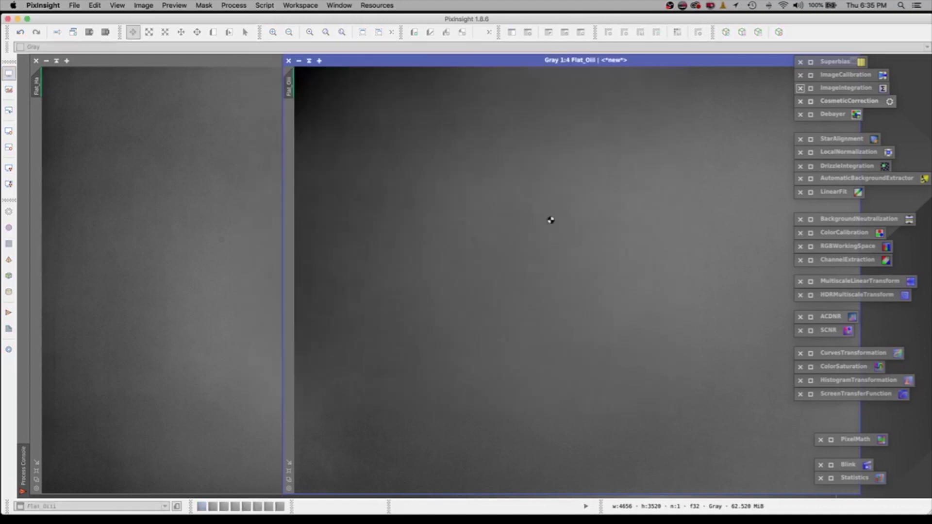
pyautogui.click(467, 380)
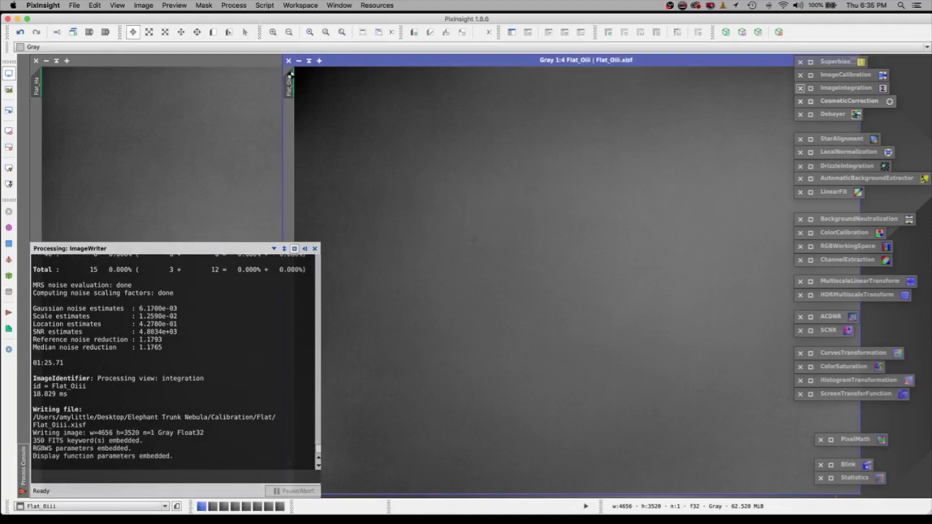
pyautogui.moveTo(343, 64); pyautogui.dragTo(115, 79)
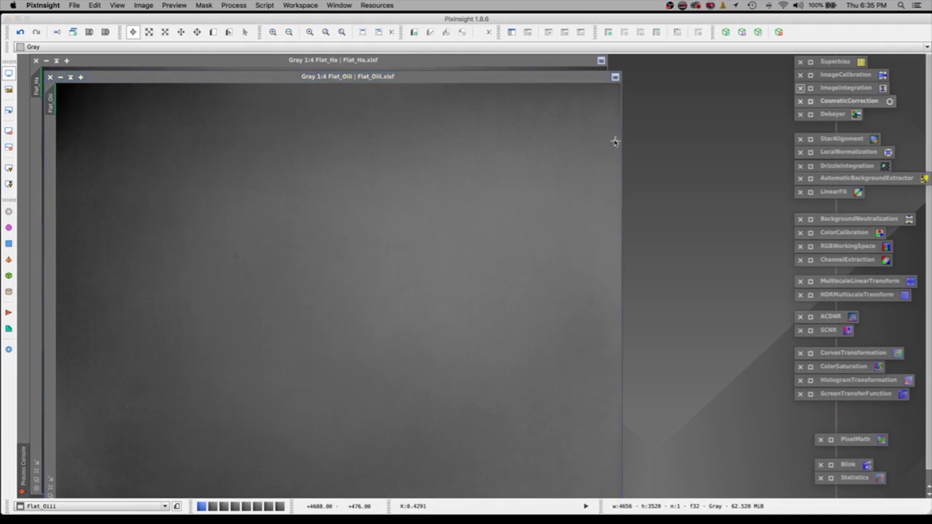
pyautogui.click(811, 89)
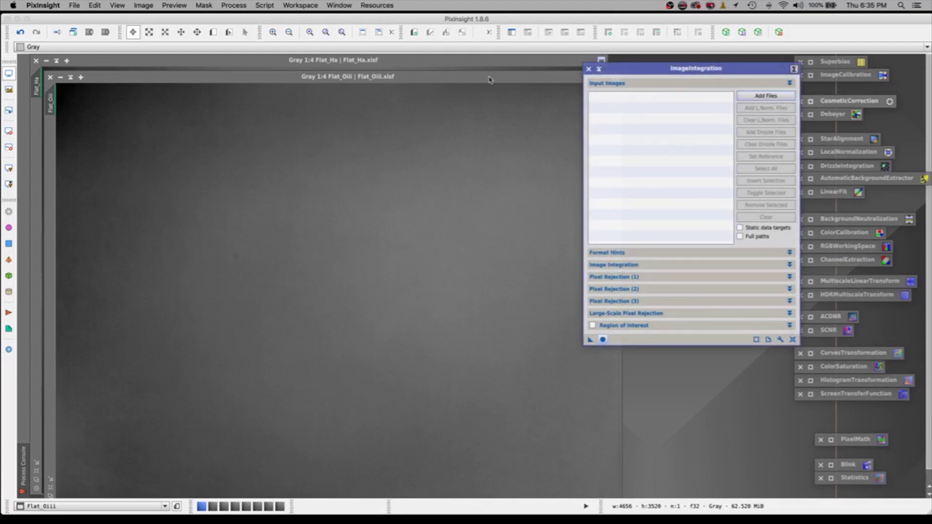
# Add all 40 calibrated SII flats from Flat/Flat_Sii_Cal and run the integration.
pyautogui.click(765, 96)
pyautogui.click(445, 56)
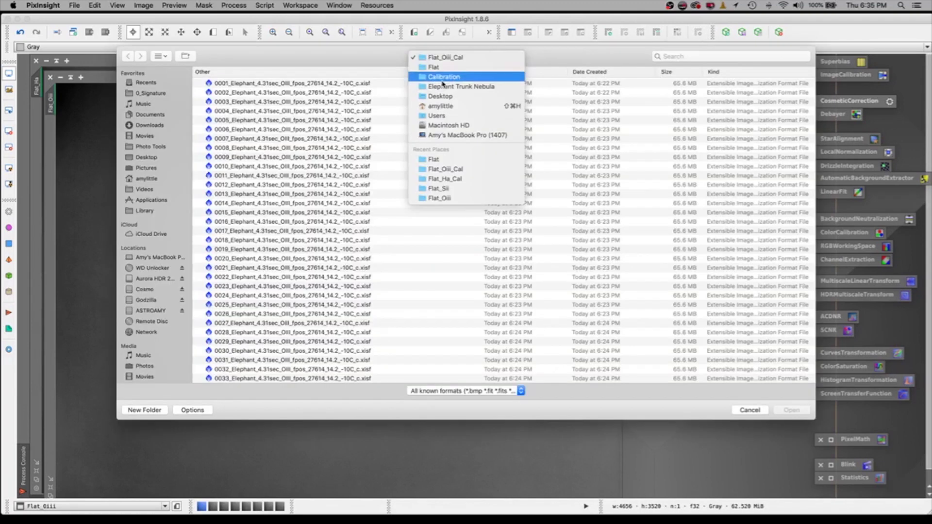
pyautogui.click(445, 70)
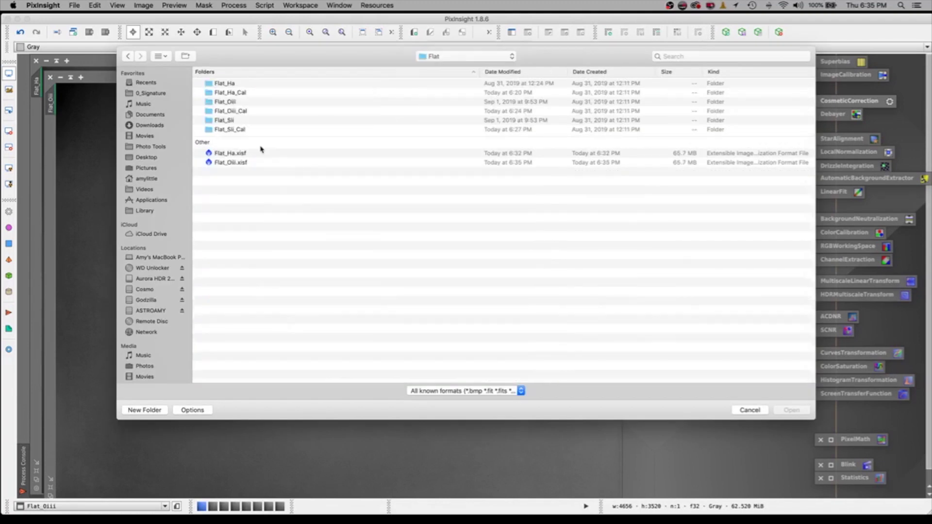
pyautogui.doubleClick(238, 130)
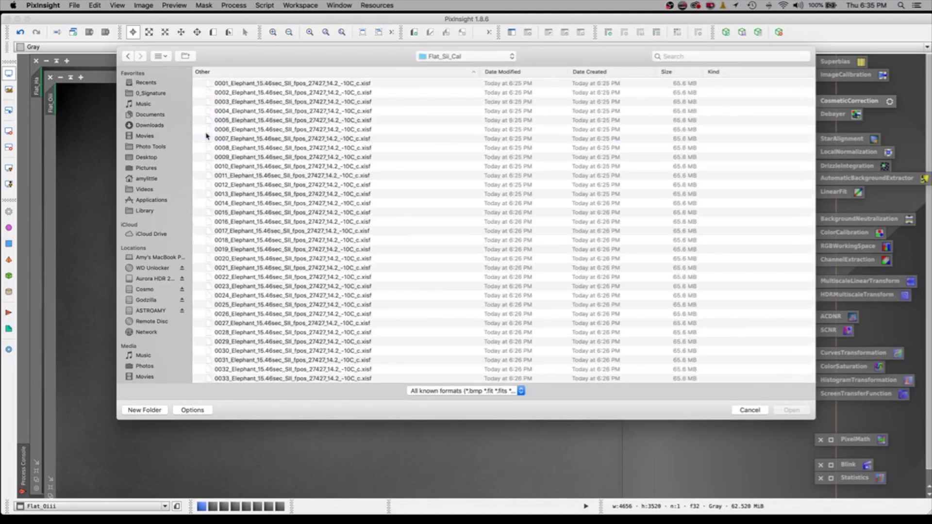
pyautogui.moveTo(325, 85); pyautogui.dragTo(326, 129)
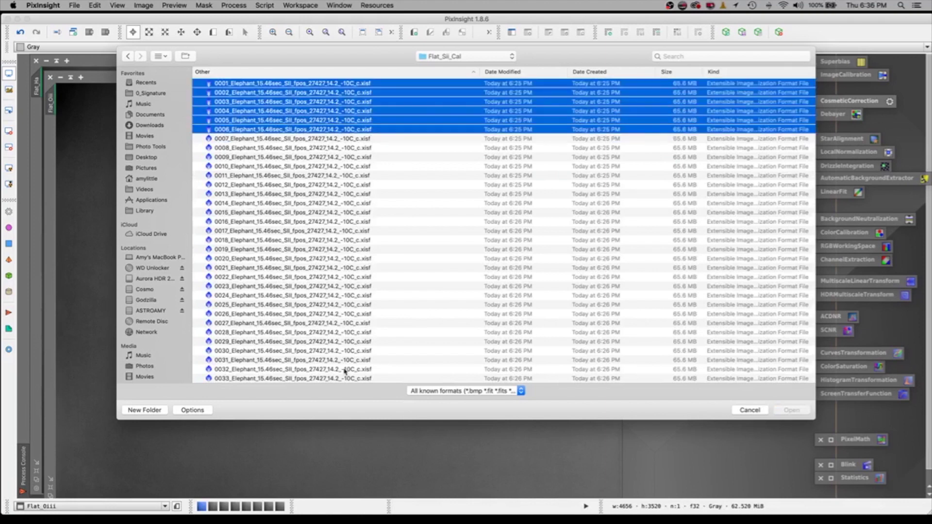
pyautogui.moveTo(344, 452); pyautogui.dragTo(352, 523)
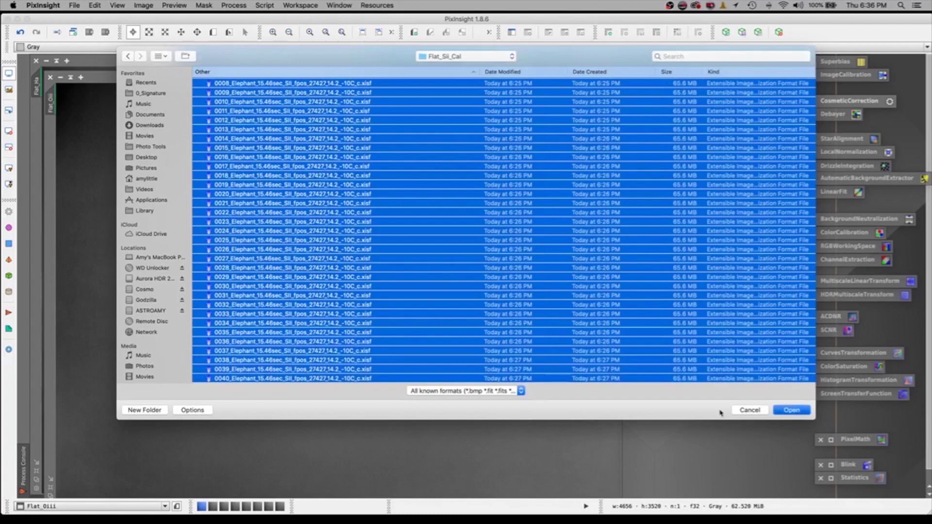
pyautogui.press('Return')
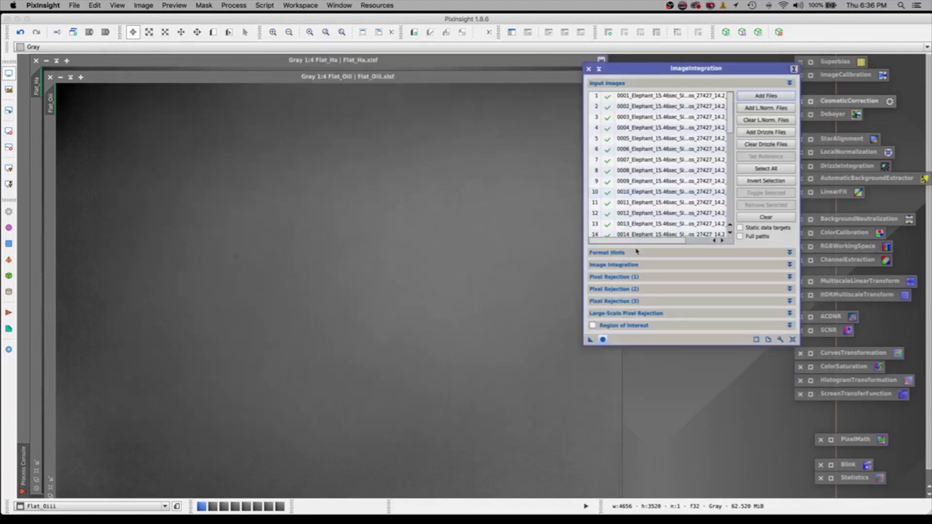
pyautogui.click(602, 340)
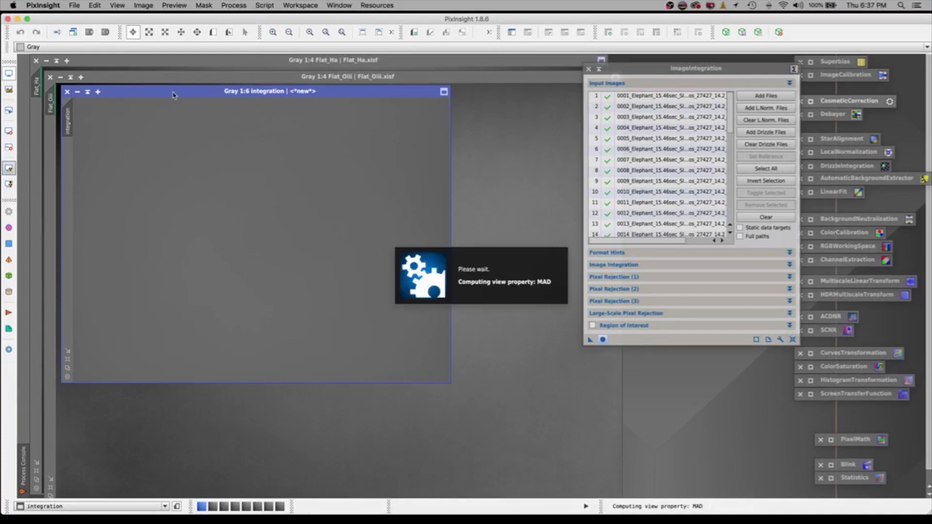
# Reposition and enlarge the new SII integration image, then empty the integration input list.
pyautogui.moveTo(175, 95); pyautogui.dragTo(325, 91)
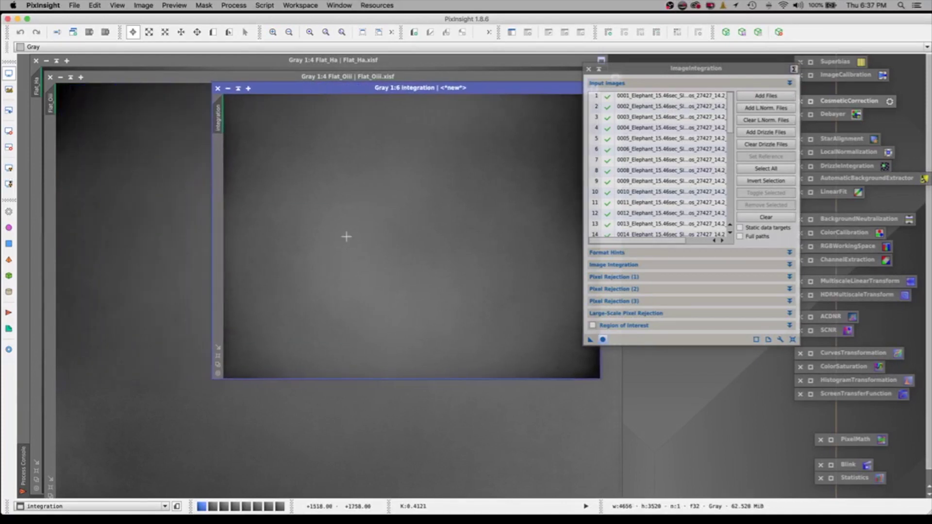
pyautogui.click(362, 32)
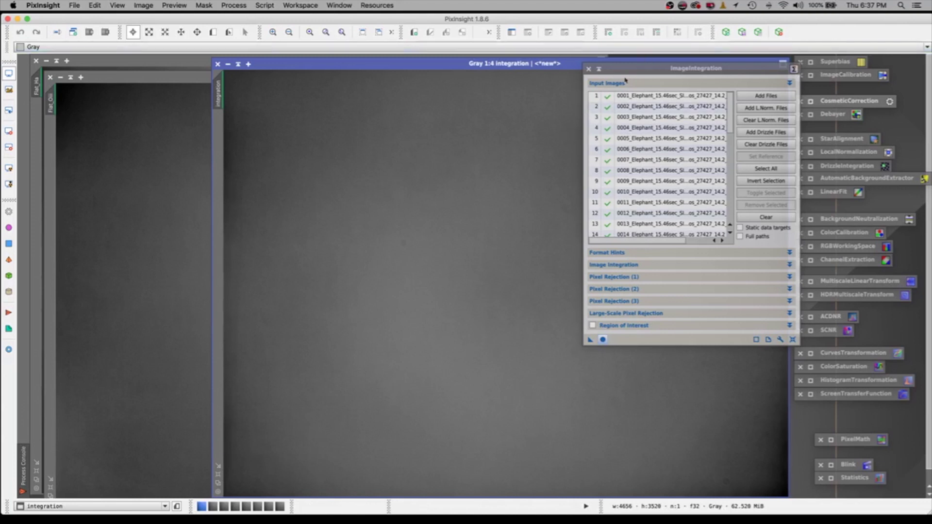
pyautogui.click(756, 219)
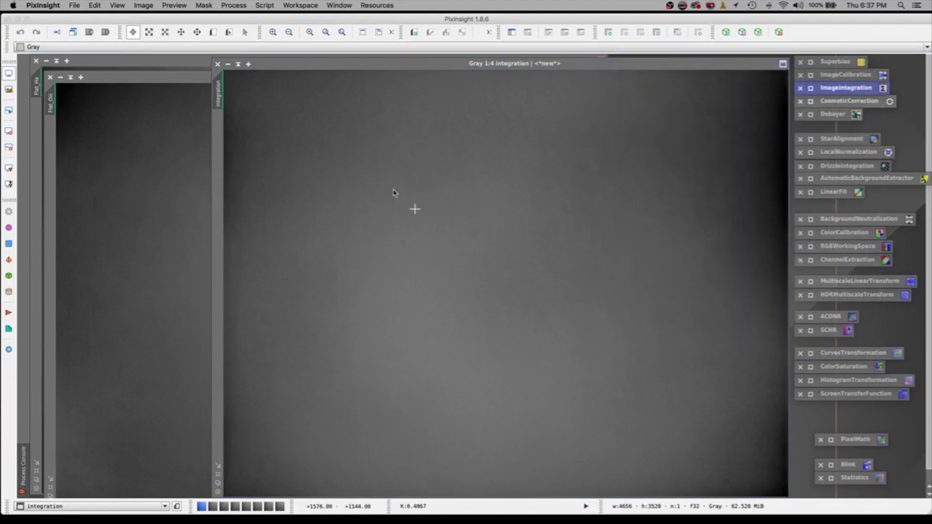
# Rename the integrated SII master flat's identifier to Flat_Sii.
pyautogui.rightClick(220, 97)
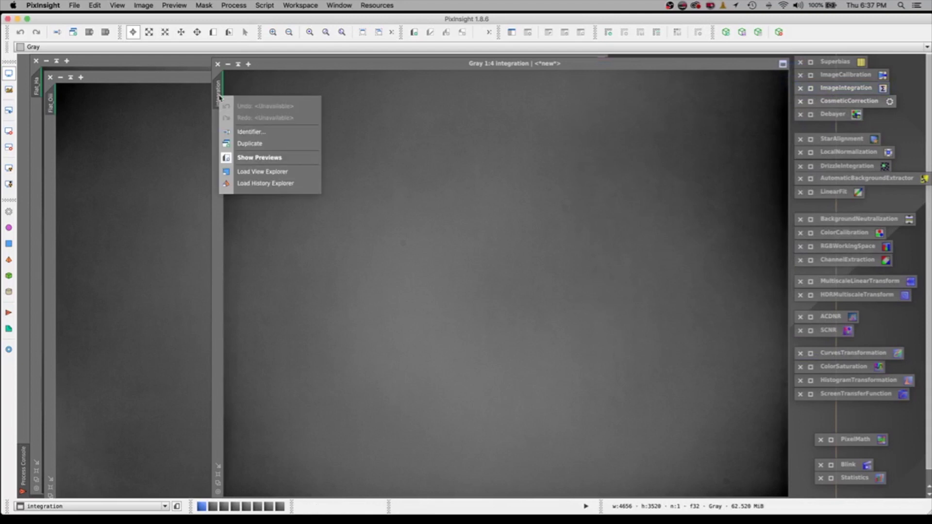
pyautogui.click(246, 131)
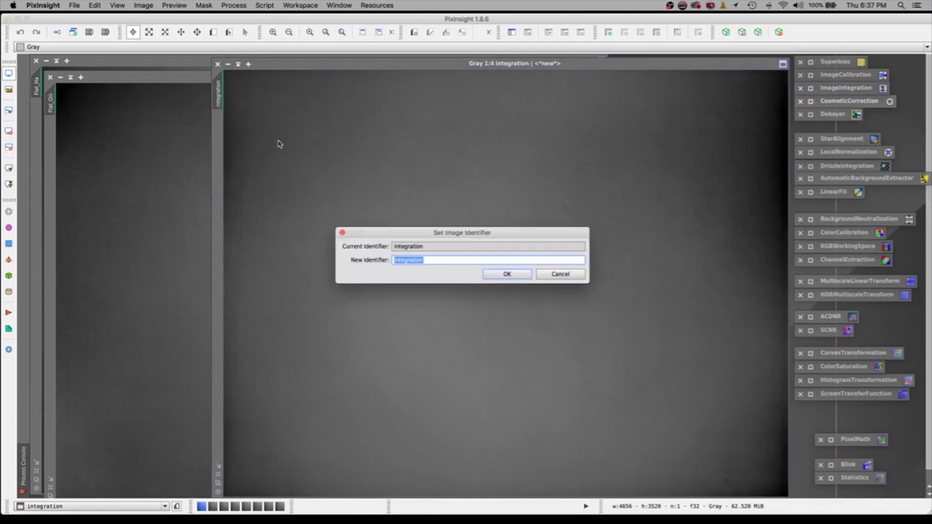
pyautogui.write('Flat_Sii')
pyautogui.click(491, 273)
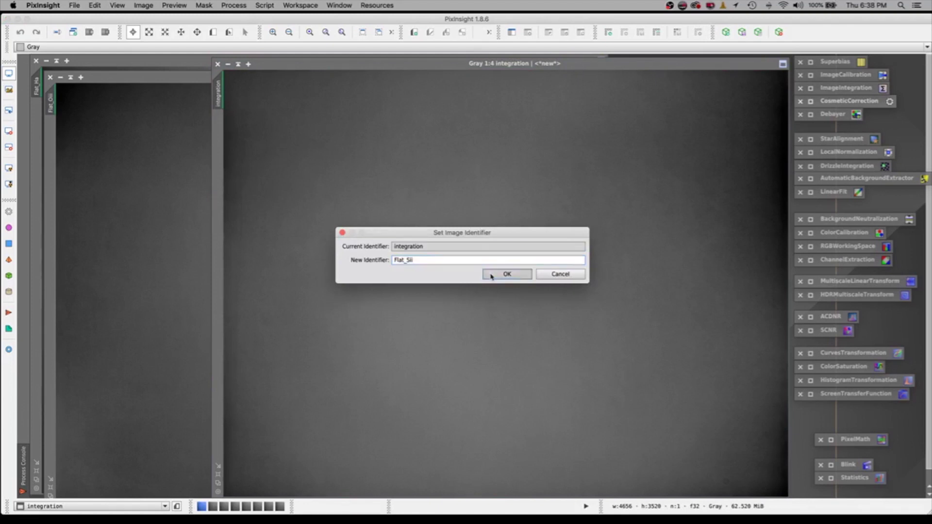
# Save the image as Flat_Sii.xisf, accepting the default XISF options.
pyautogui.click(75, 5)
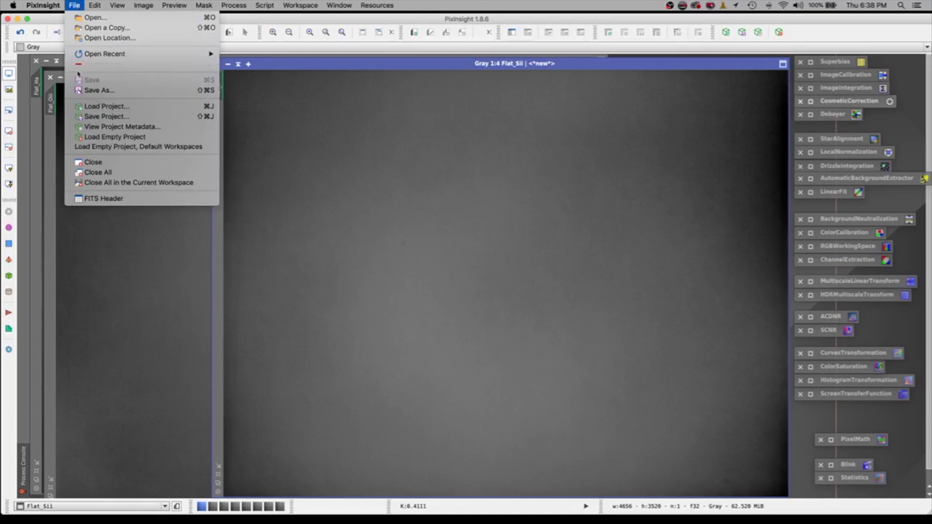
pyautogui.click(82, 94)
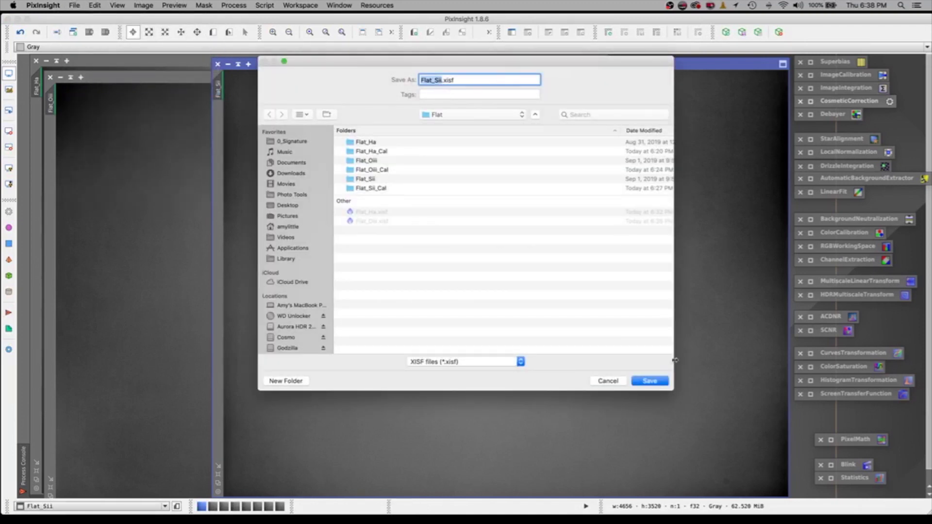
pyautogui.click(659, 381)
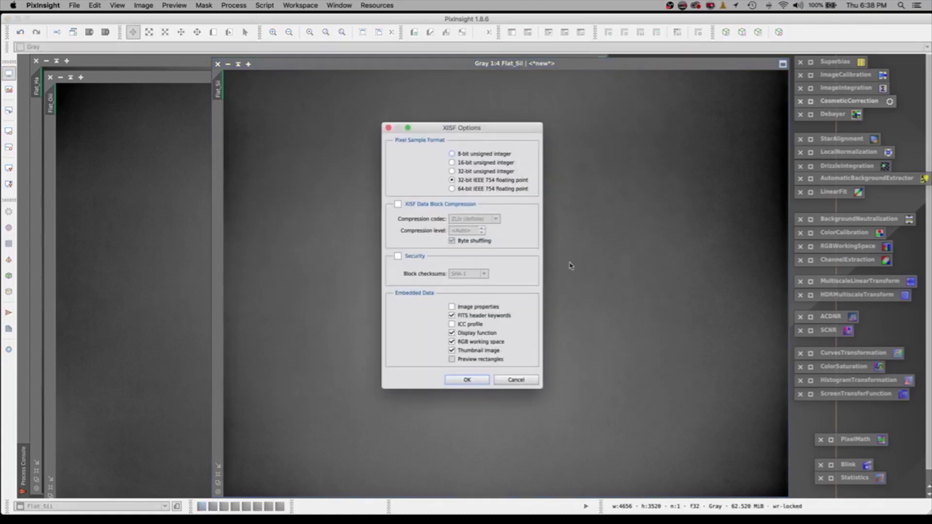
pyautogui.click(467, 379)
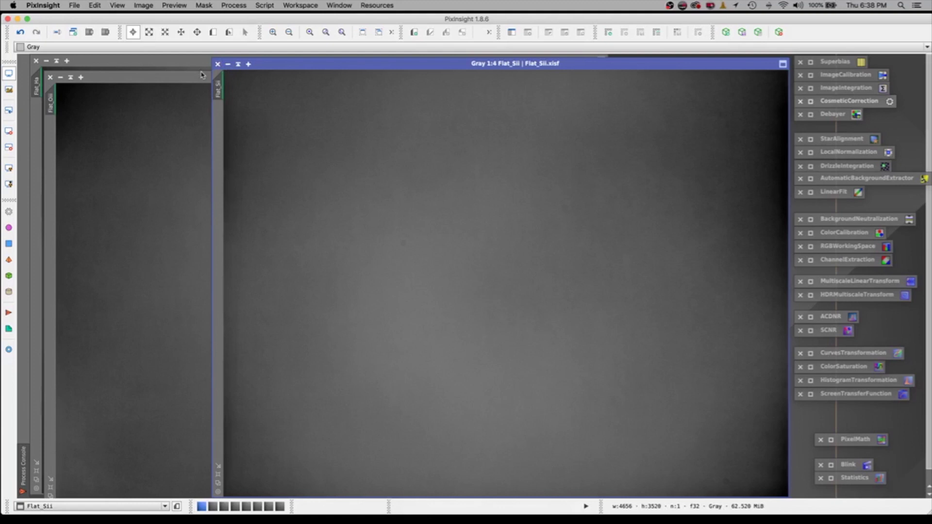
# Close the Flat_Sii, Flat_Oiii and Flat_Ha image windows.
pyautogui.click(217, 63)
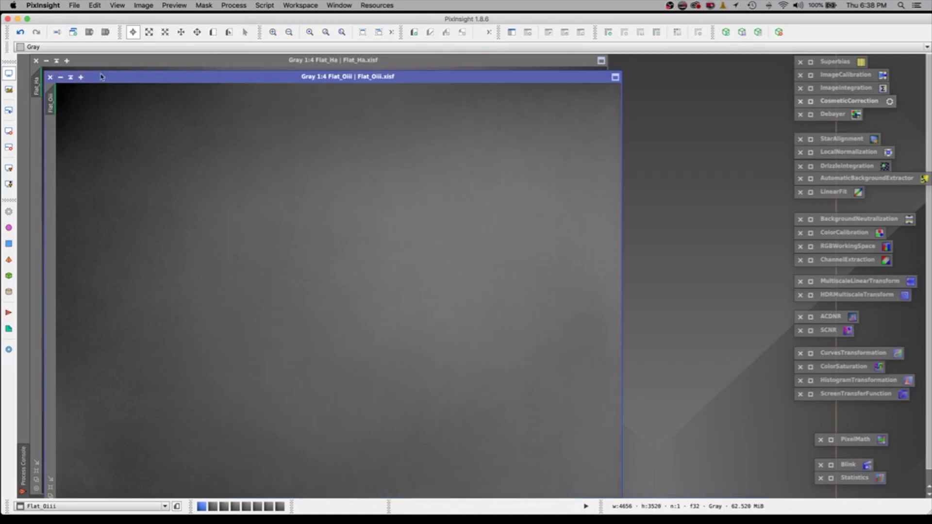
pyautogui.click(50, 77)
pyautogui.click(35, 61)
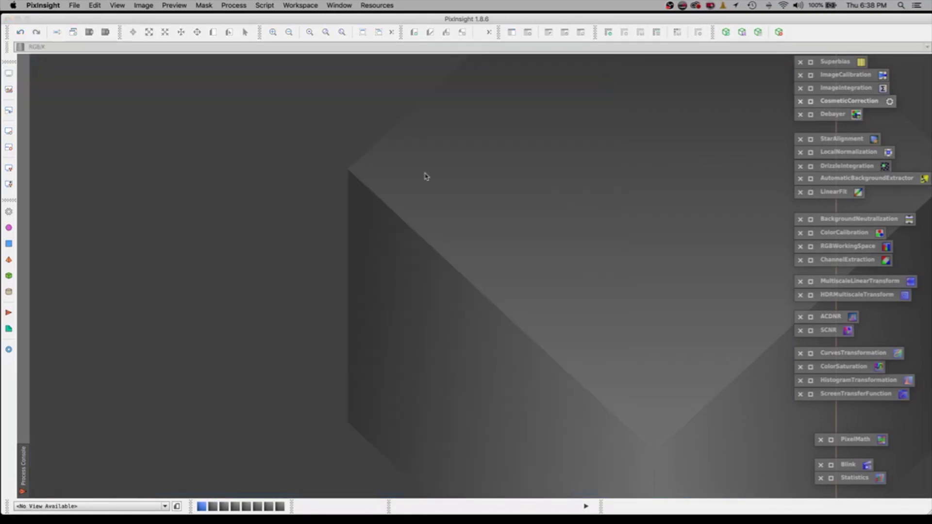